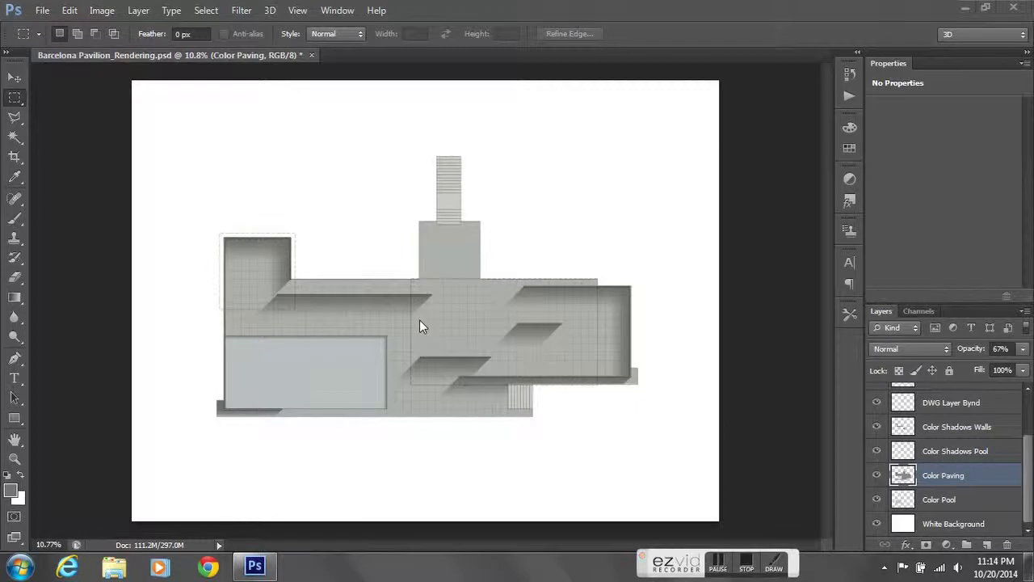
Convert the Color Paving layer to a smart object through Layer > Smart Objects
right_click(942, 478)
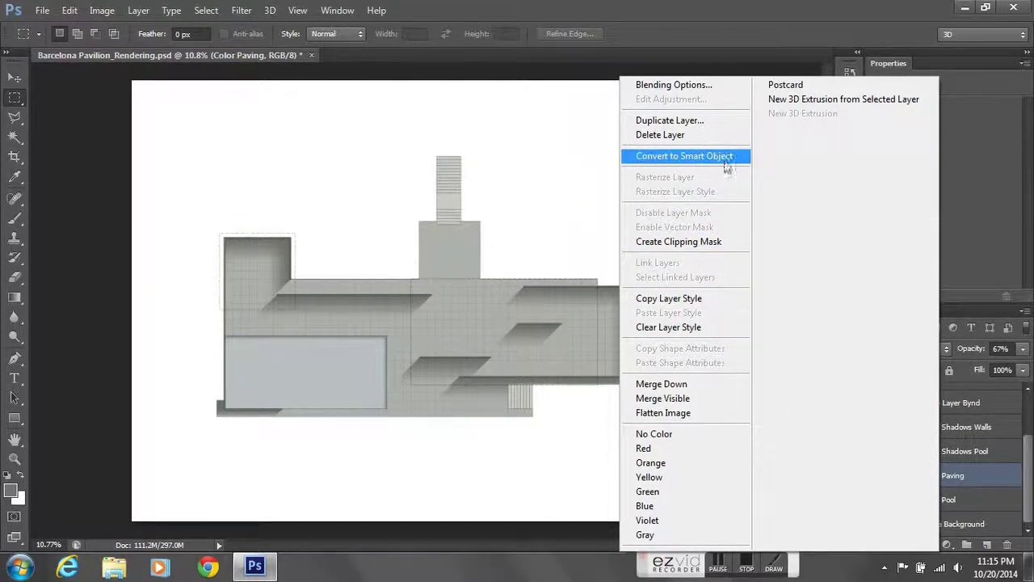
left_click(965, 476)
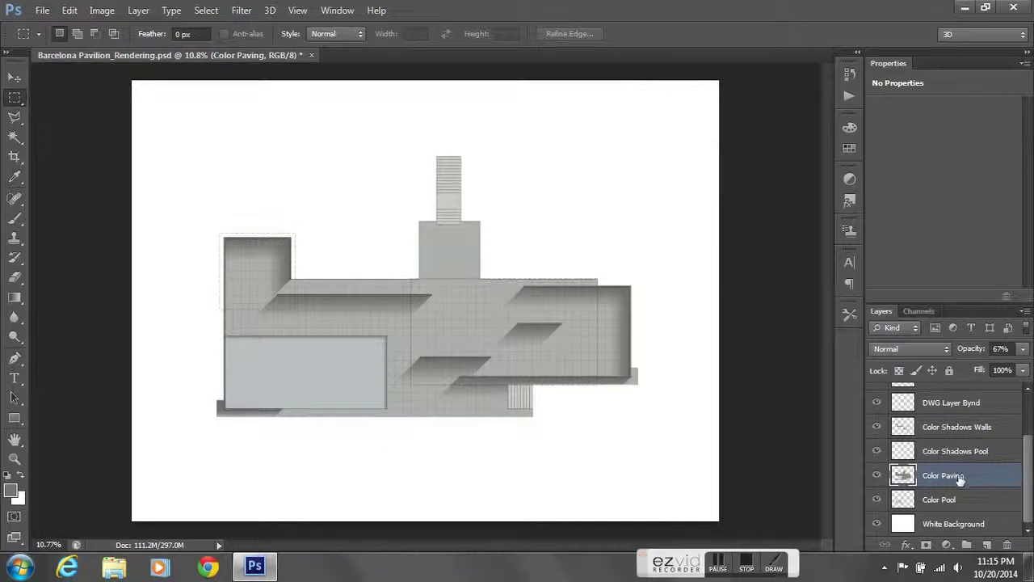
left_click(138, 9)
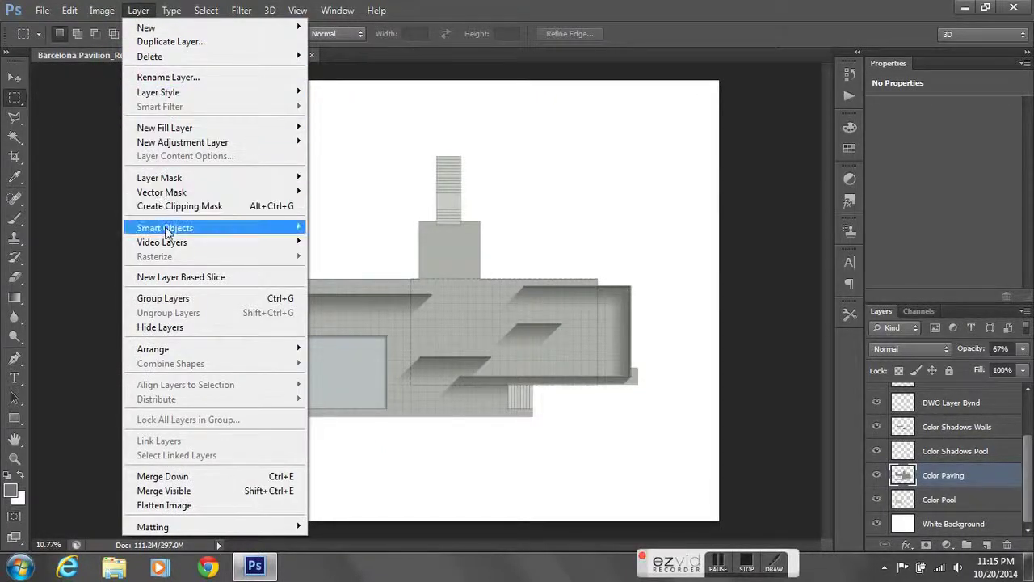
mouse_move(166, 231)
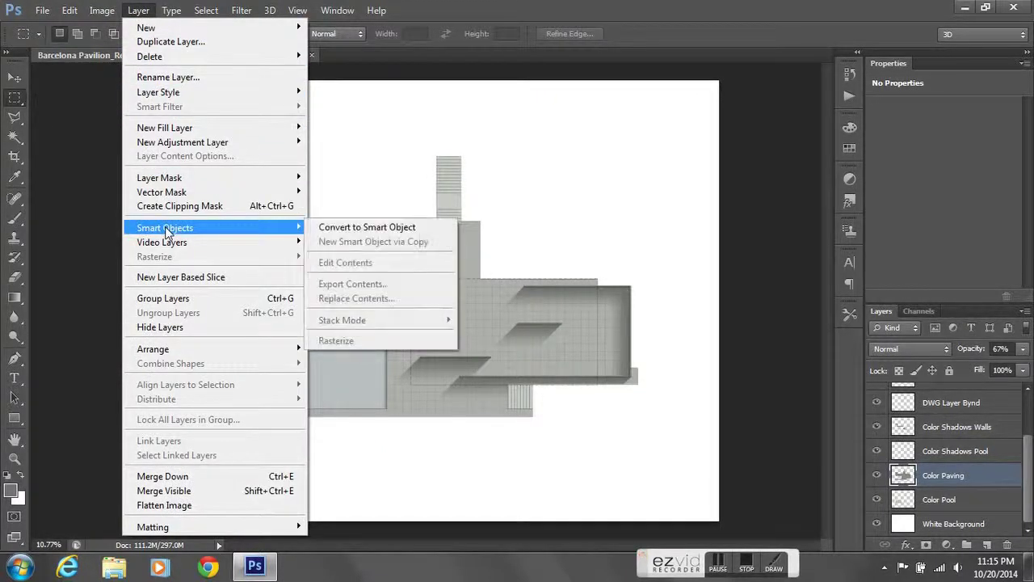
left_click(337, 227)
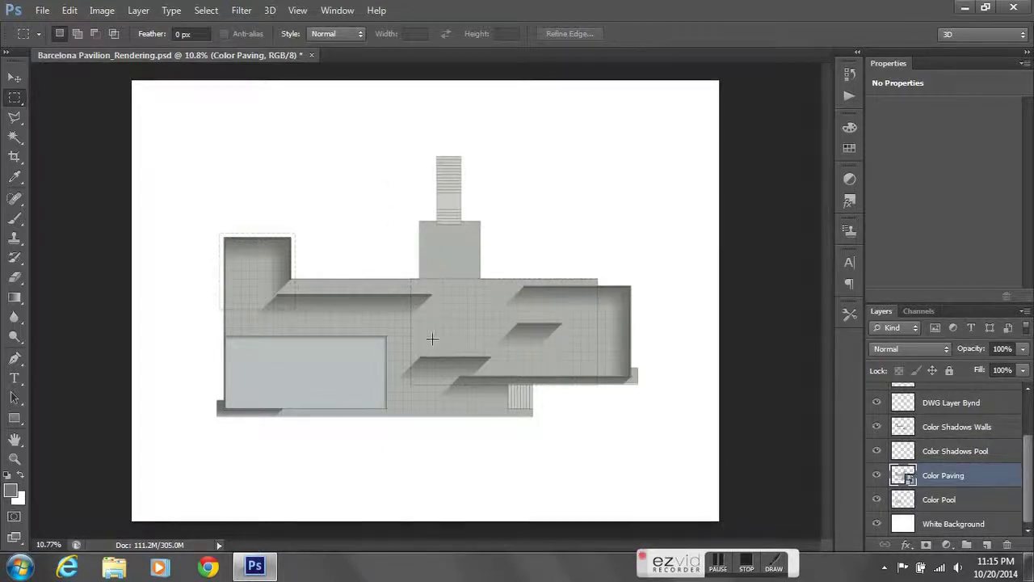
Apply Add Noise to the Color Paving smart object at 150% Amount with Uniform distribution
scroll(438, 320, "up", 3)
key("alt")
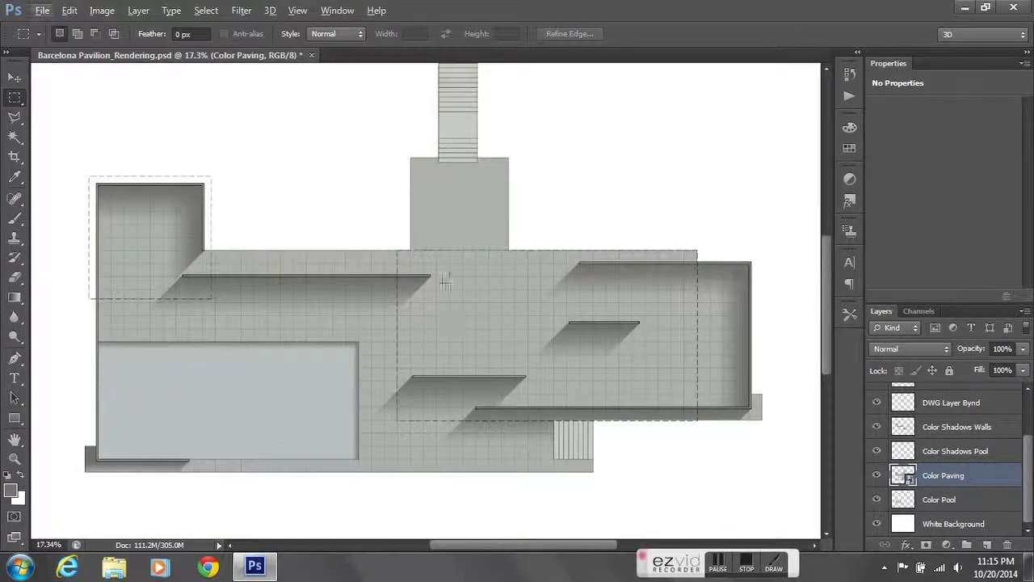
left_click(239, 11)
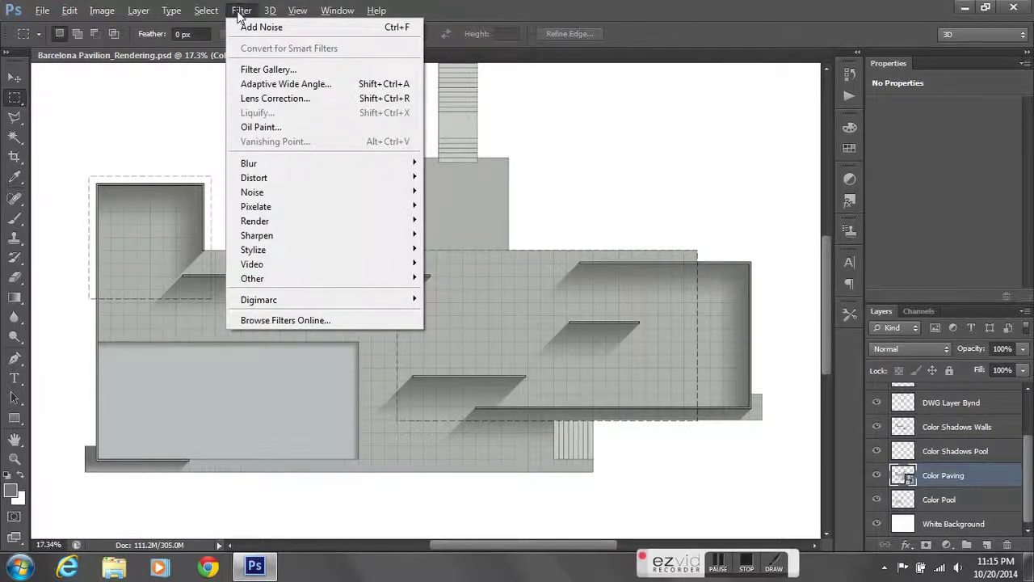
mouse_move(253, 193)
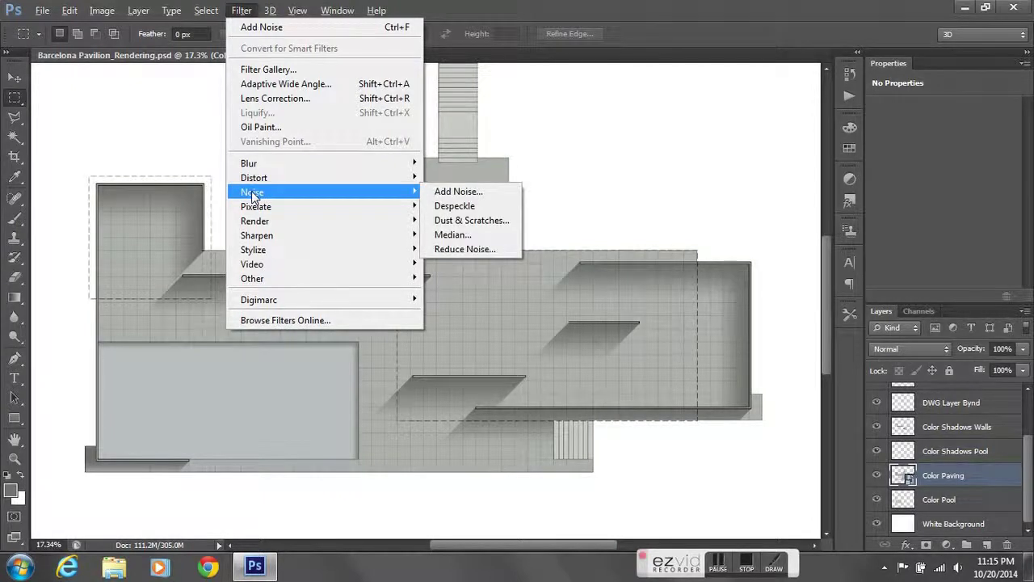
left_click(451, 192)
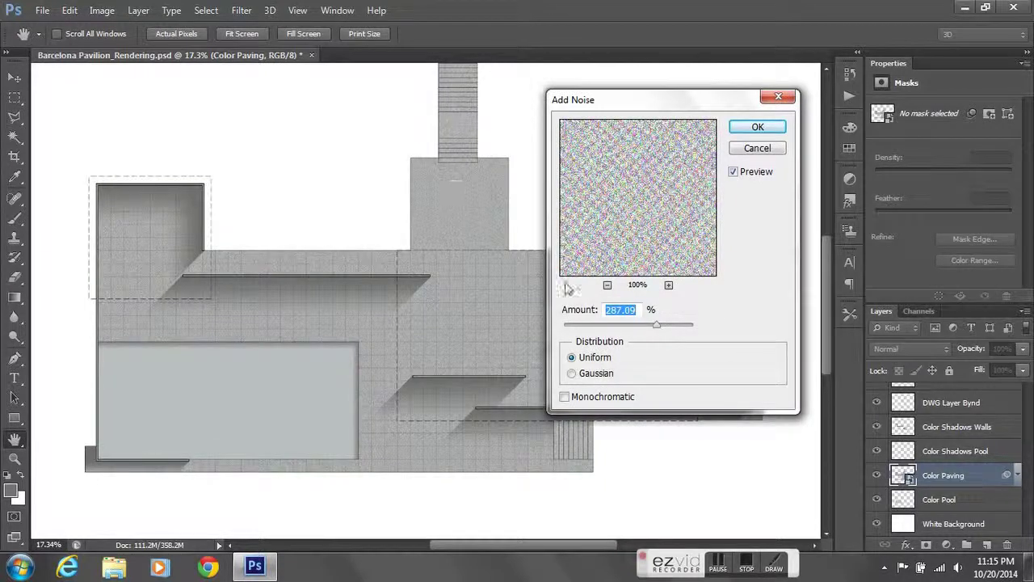
left_click_drag(656, 326, 602, 327)
mouse_move(613, 326)
left_mouse_down()
mouse_move(690, 332)
mouse_move(615, 334)
left_mouse_up()
left_click_drag(616, 310, 645, 318)
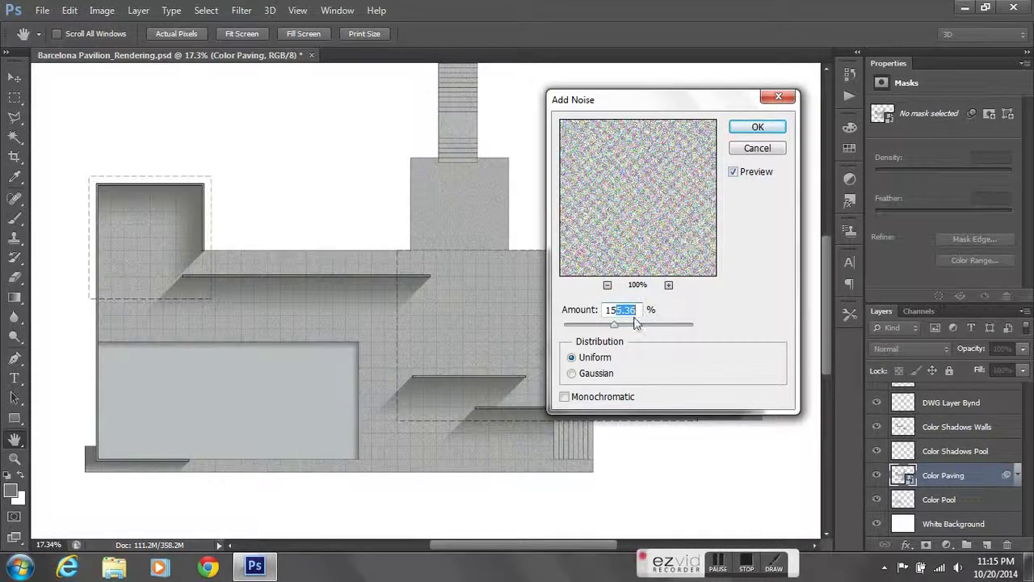
type("0")
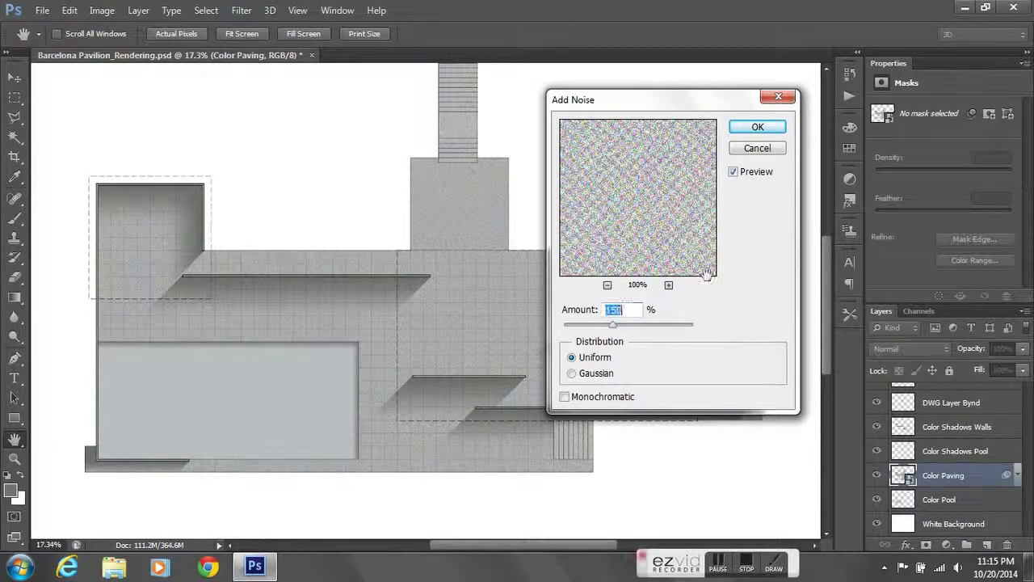
left_click(733, 172)
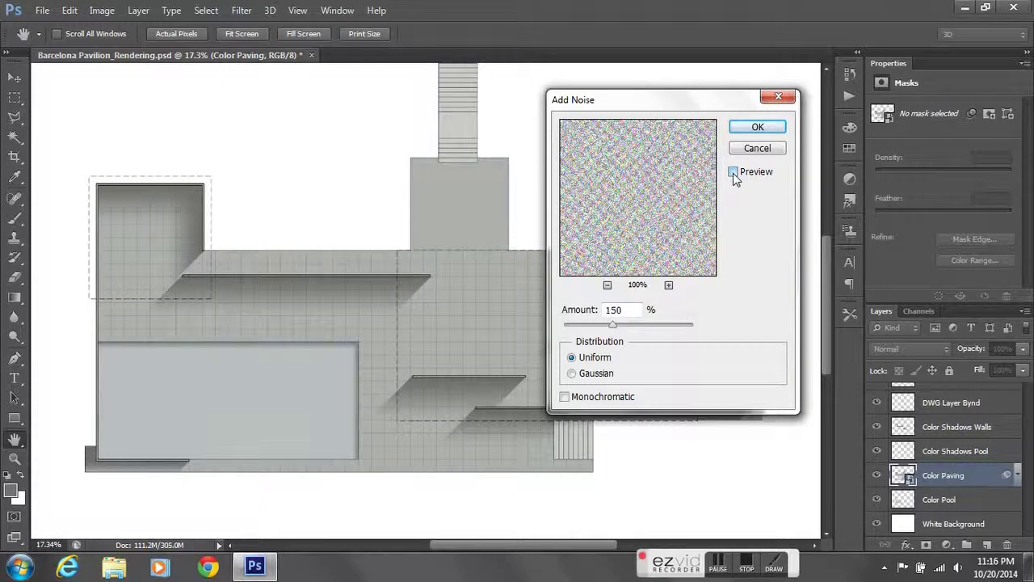
left_click(734, 173)
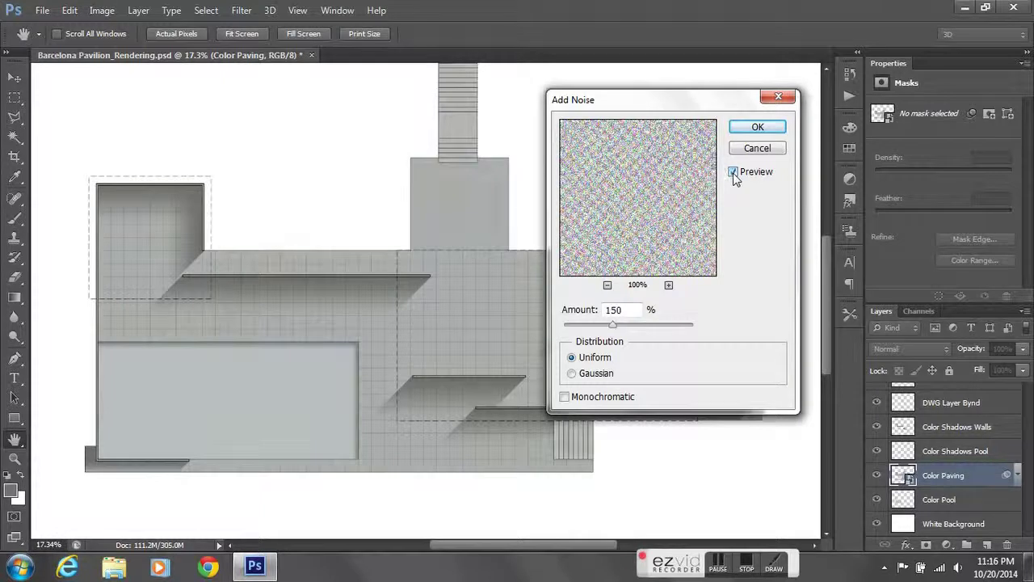
left_click(755, 128)
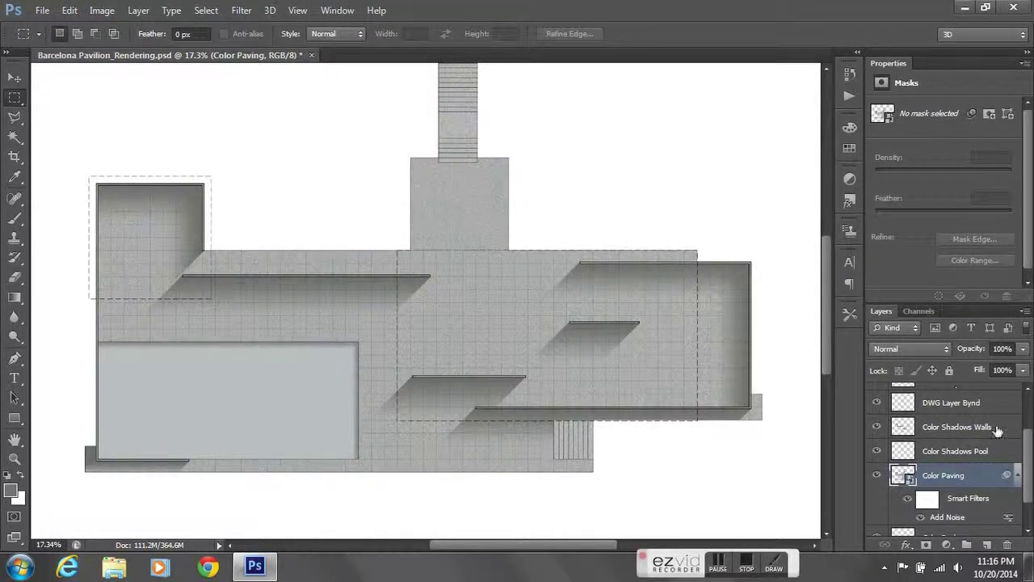
Toggle the Add Noise smart filter and the Color Paving layer off and on to compare
scroll(1029, 452, "down", 2)
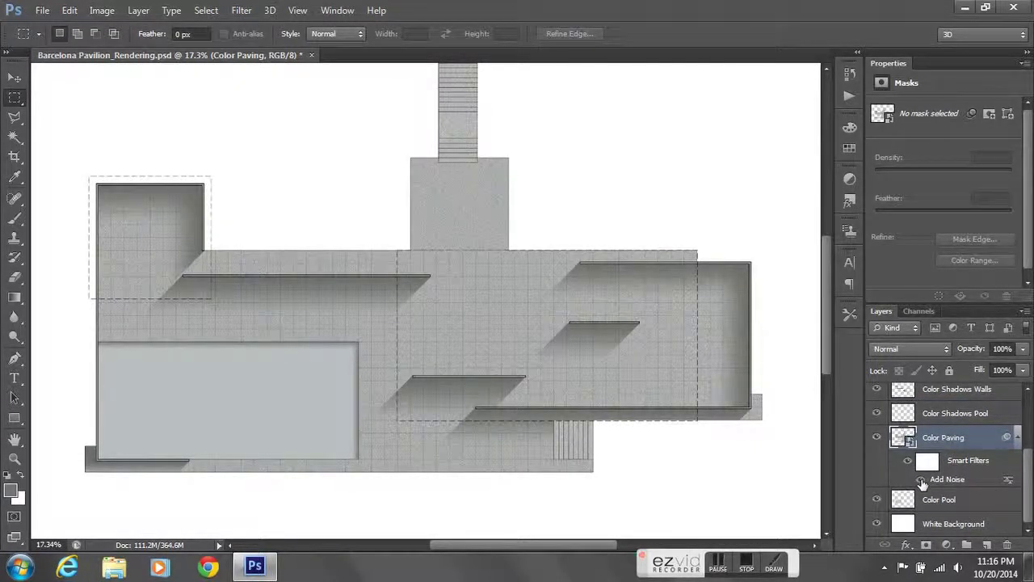
left_click(922, 480)
left_click(908, 462)
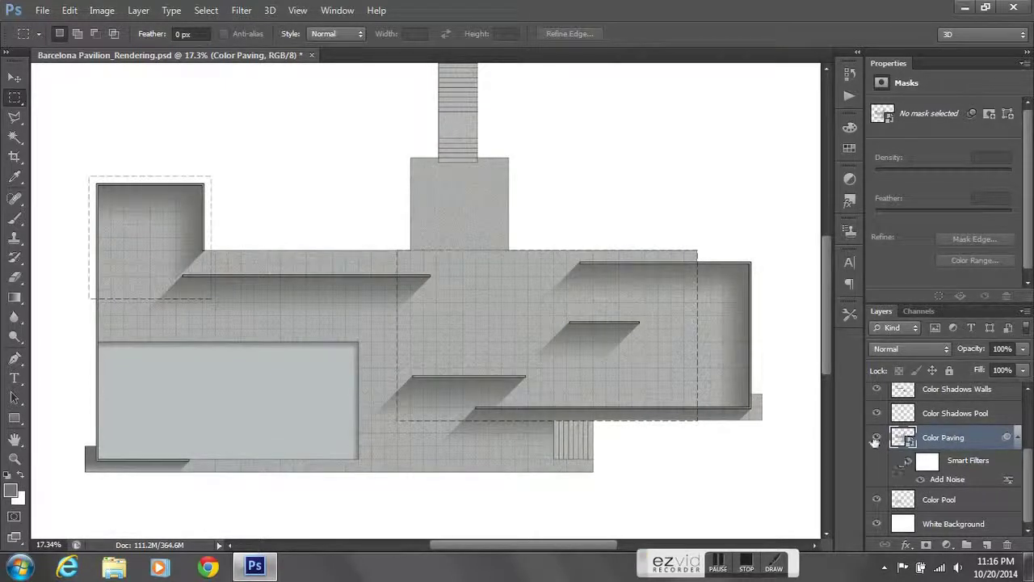
left_click(1018, 439)
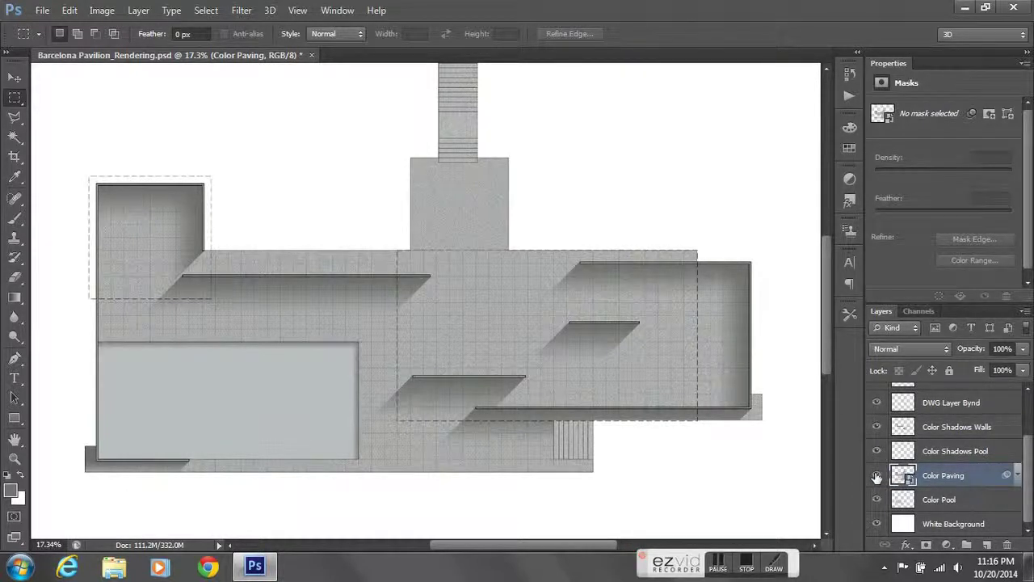
left_click(876, 477)
left_click(877, 477)
Re-enable the Add Noise effect on Color Paving and collapse its smart filter list
left_click(1018, 477)
scroll(1028, 478, "down", 2)
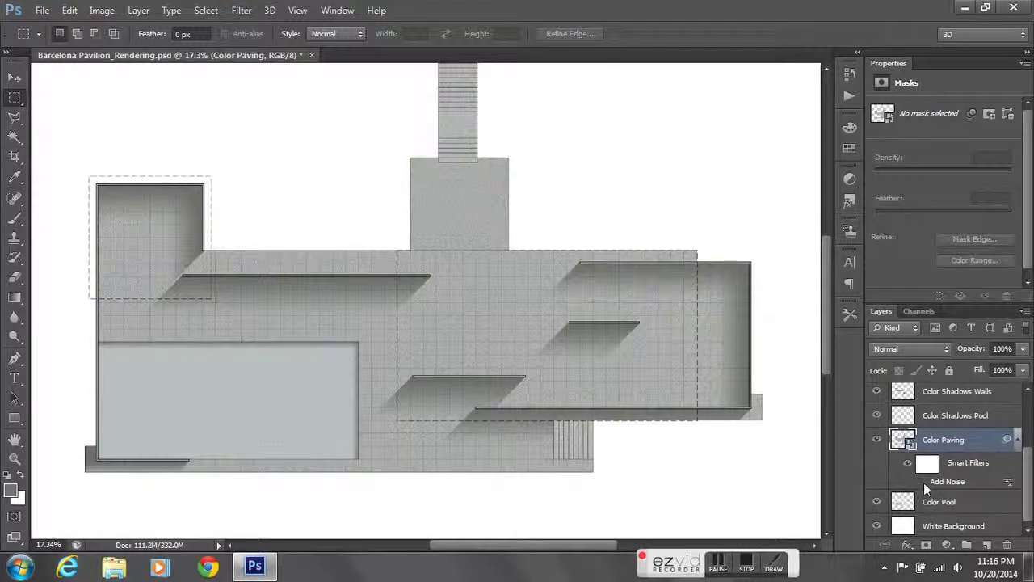
left_click(1017, 440)
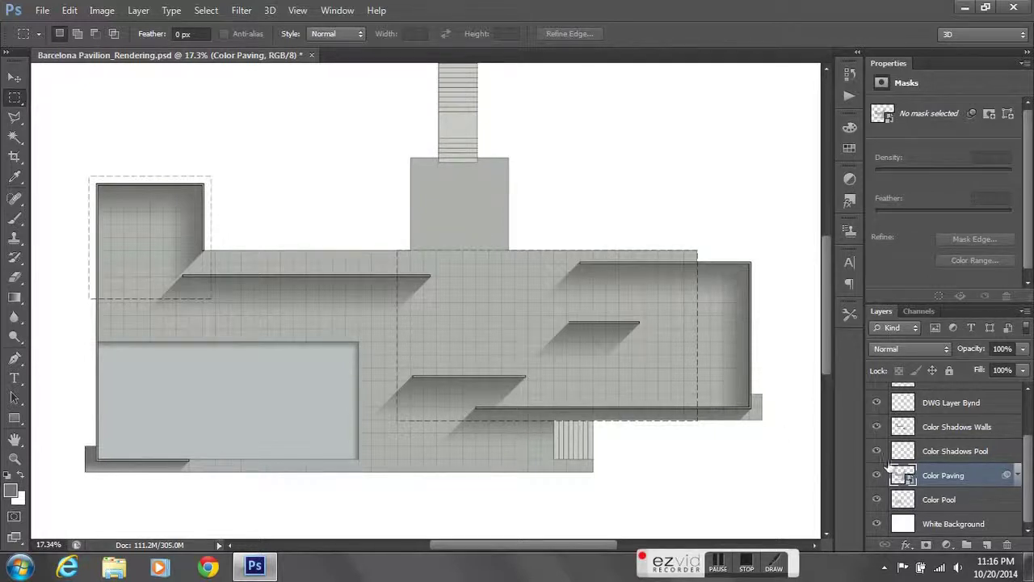
left_click(1017, 476)
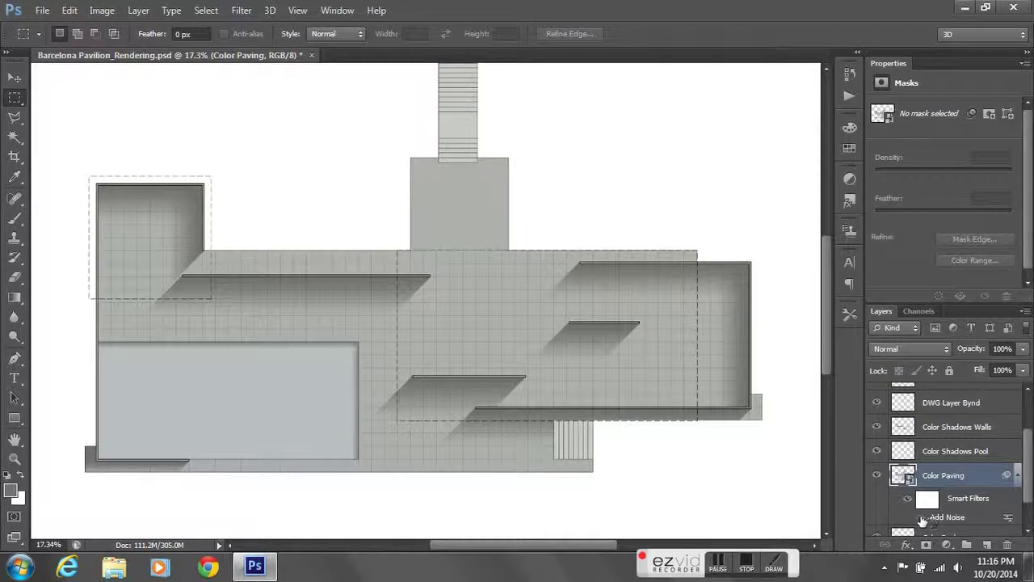
left_click(921, 517)
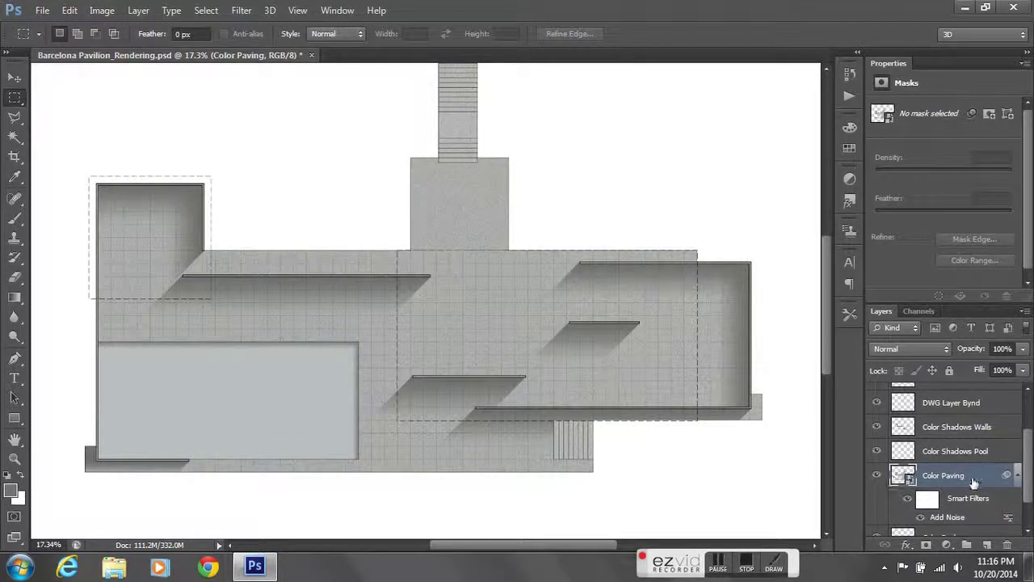
left_click(1017, 476)
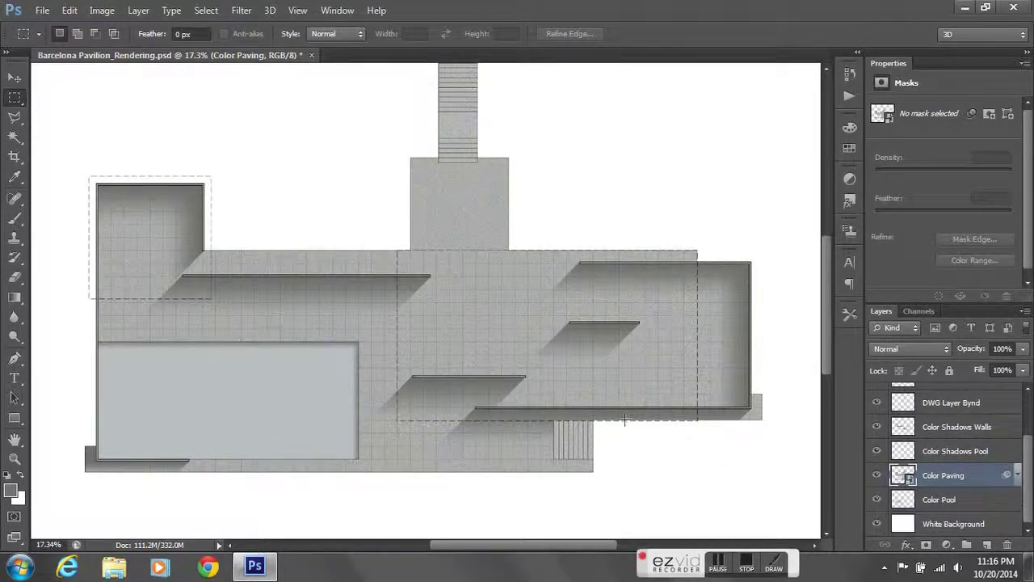
scroll(486, 399, "down", 1)
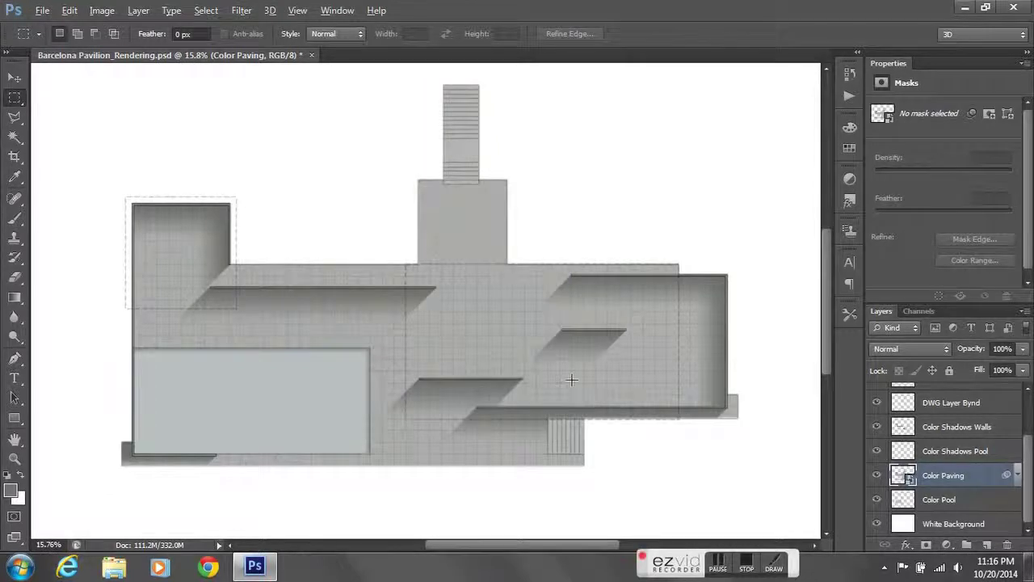
scroll(568, 380, "down", 1)
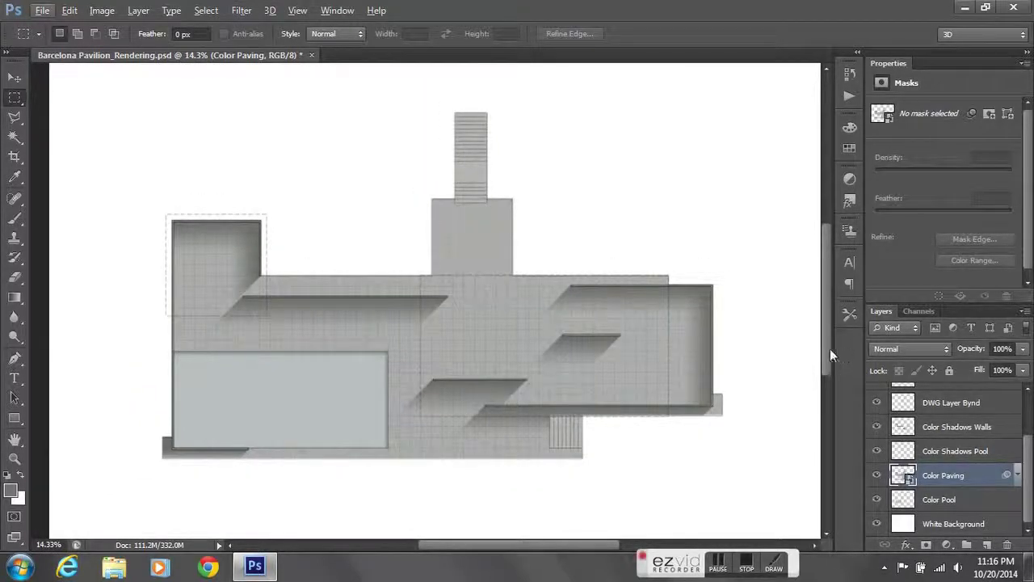
left_click_drag(830, 349, 829, 345)
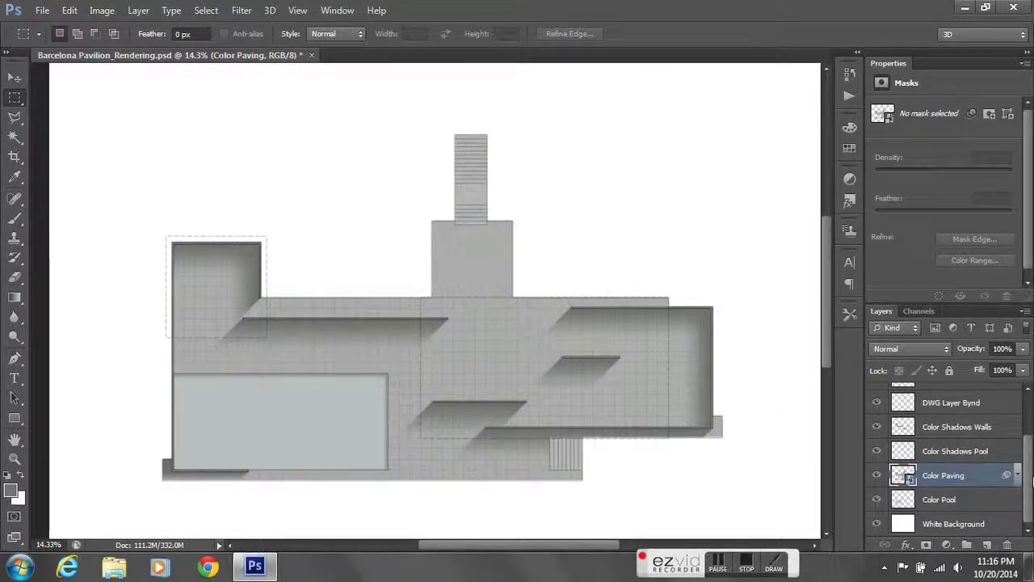
left_click_drag(1032, 479, 1032, 464)
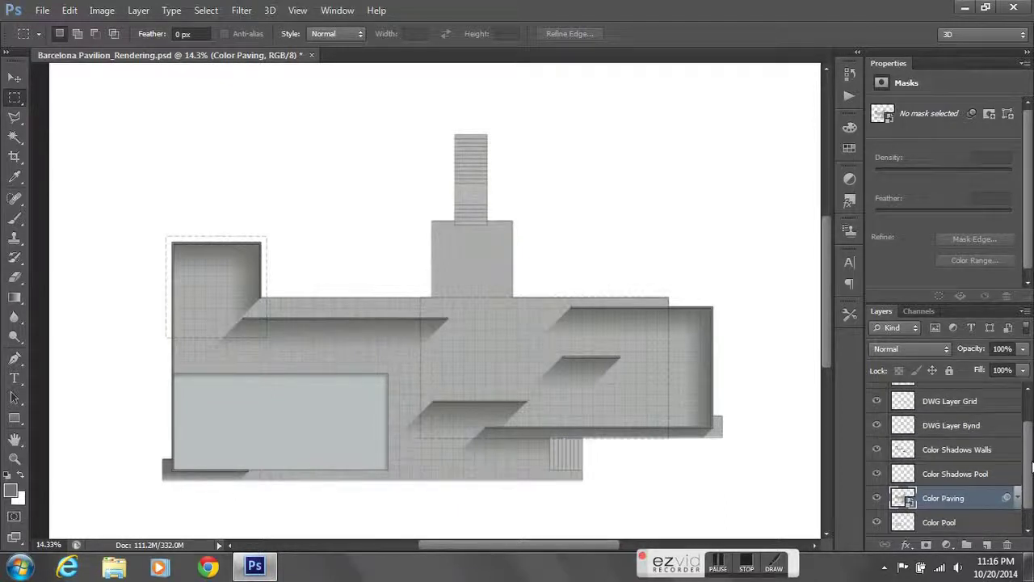
Select the DWG Layer Grid layer, zoom in, and choose the Magic Wand tool
left_click(953, 407)
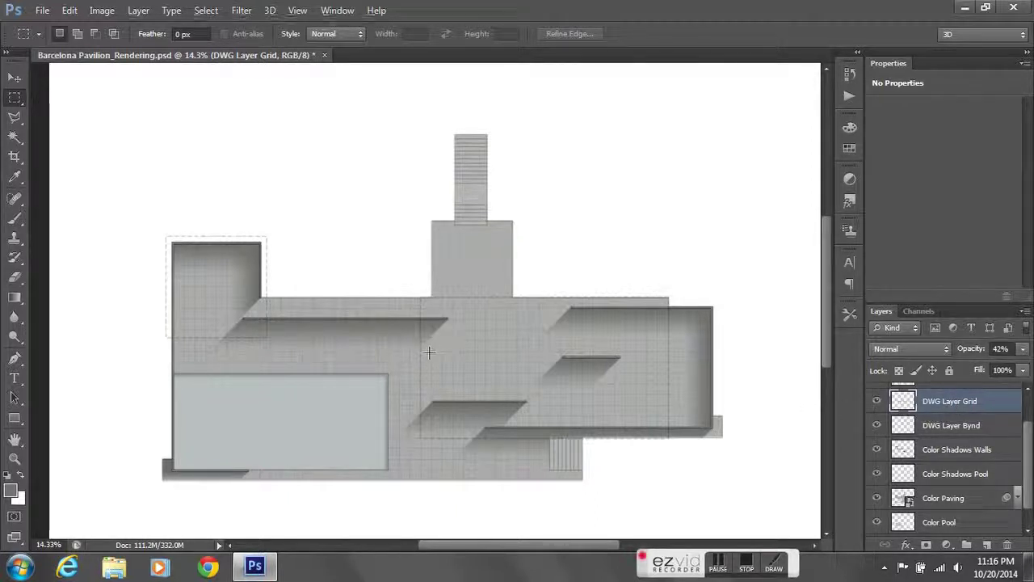
scroll(437, 346, "up", 3)
scroll(445, 347, "up", 6)
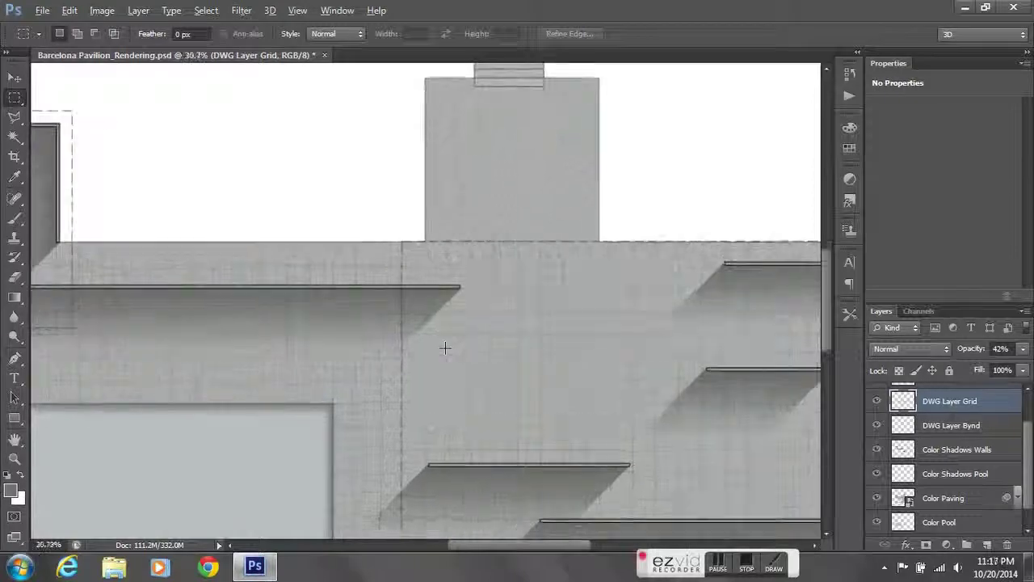
scroll(455, 334, "up", 2)
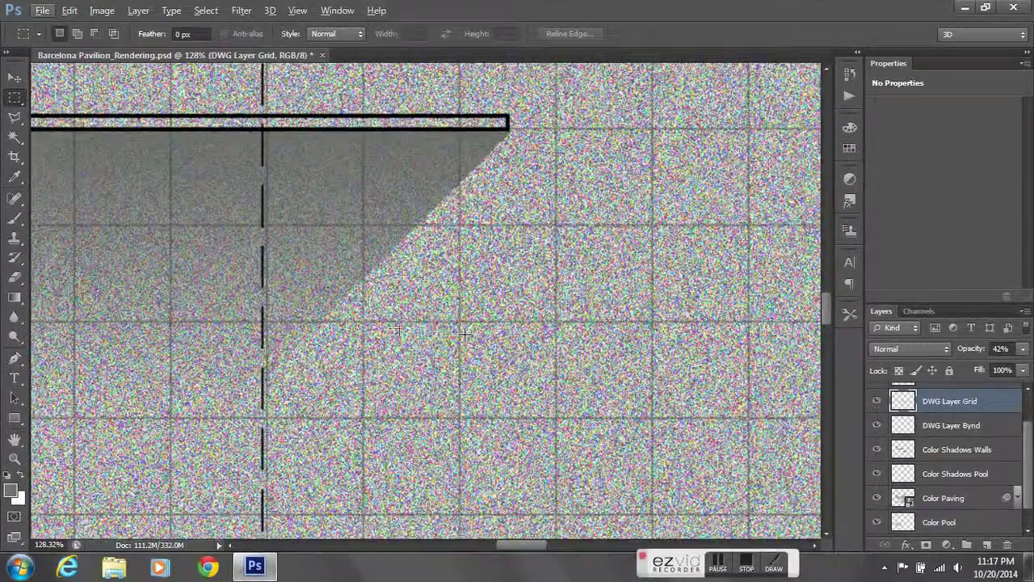
left_click(15, 137)
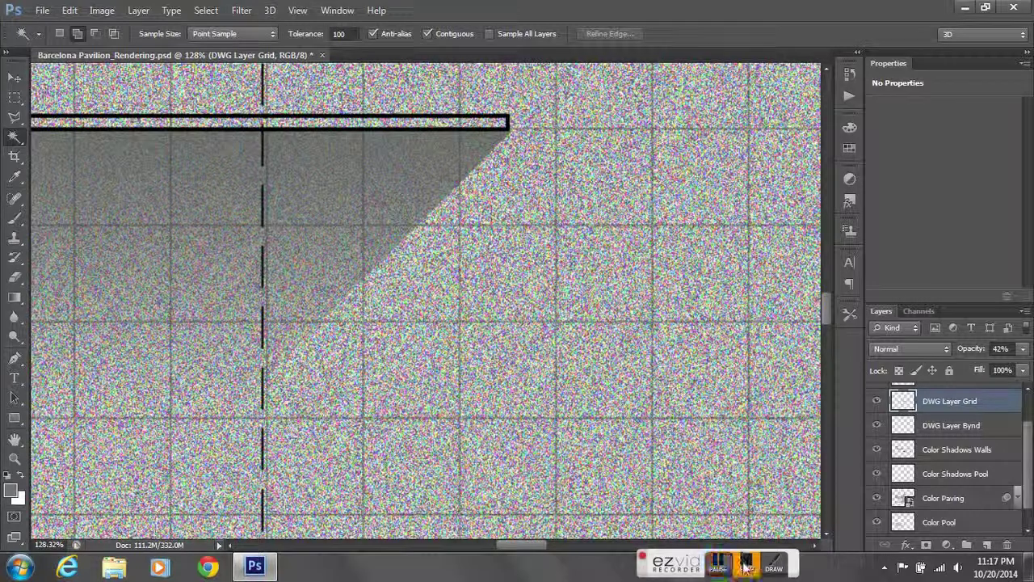
Hide the noisy Color Paving layer so the grid shows on plain white
left_click(716, 564)
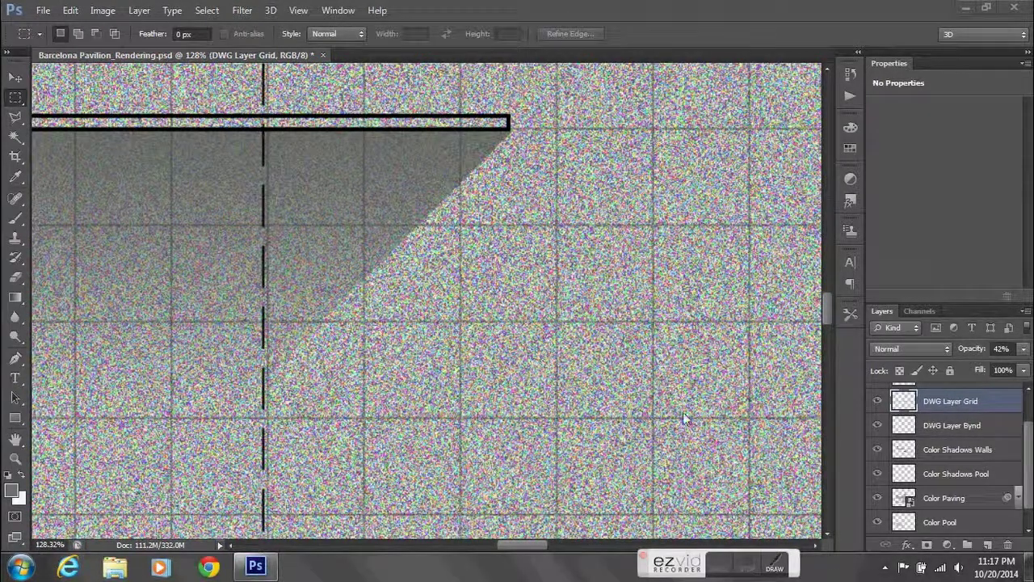
left_click(879, 499)
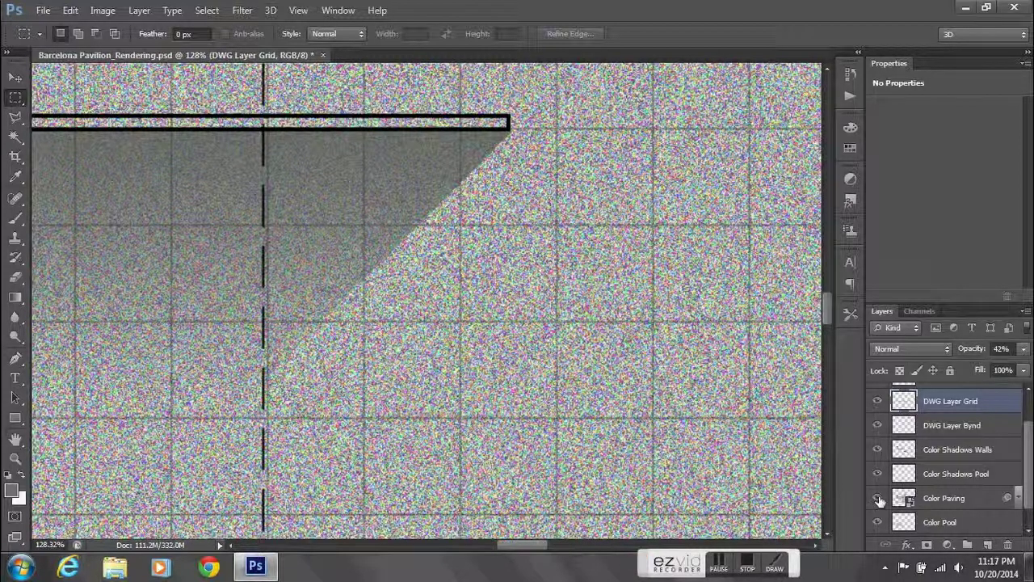
left_click(879, 499)
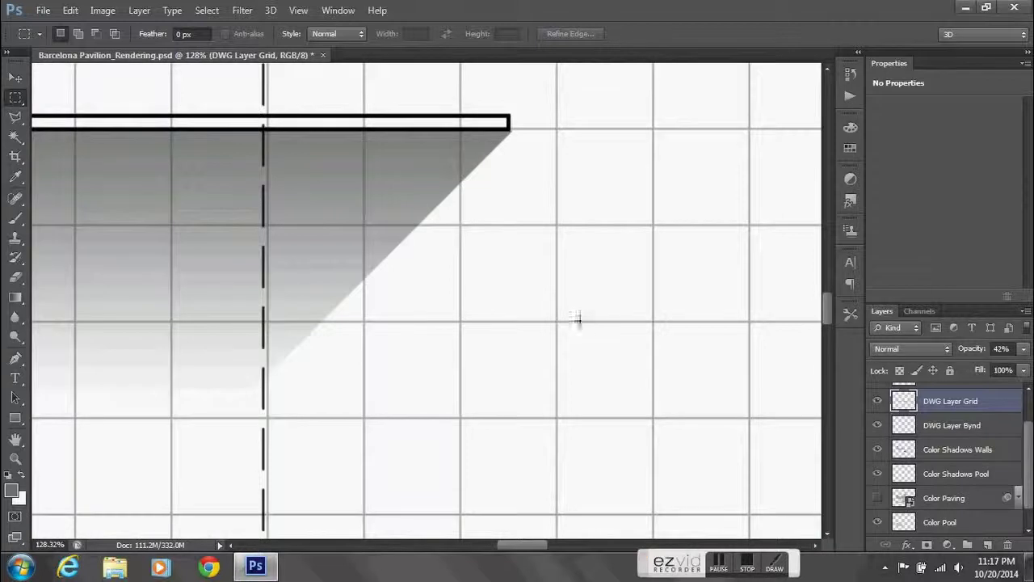
scroll(451, 330, "up", 6)
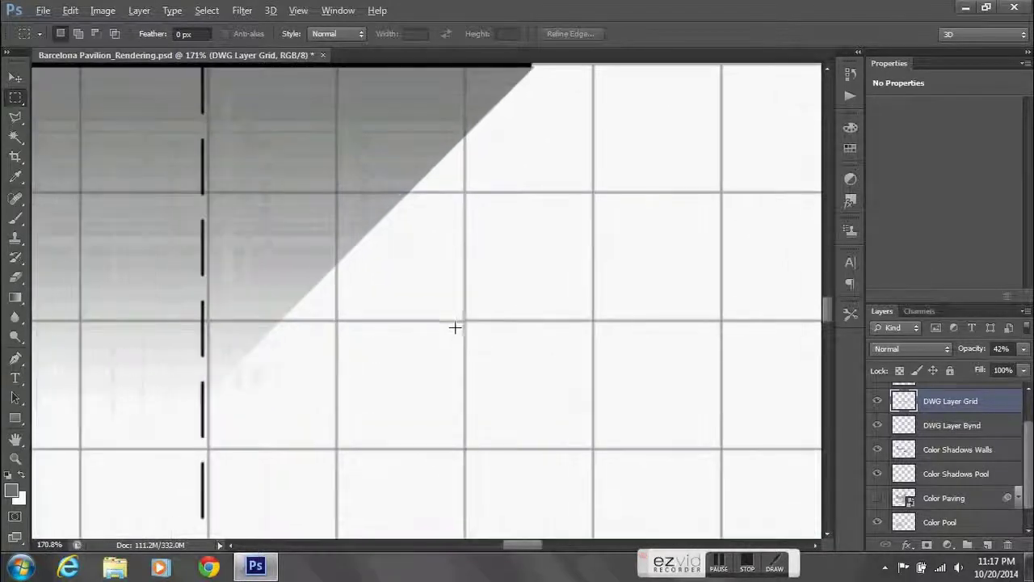
Magic Wand the DWG Layer Grid lines at Tolerance 100, adding more lines, then zoom out to check
left_click(15, 136)
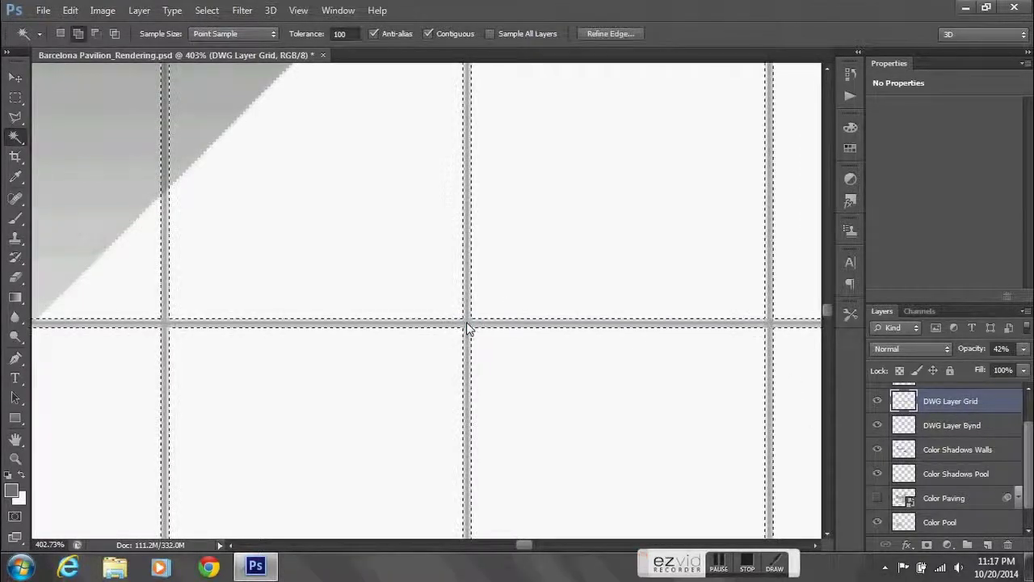
scroll(469, 332, "up", 4)
key("alt")
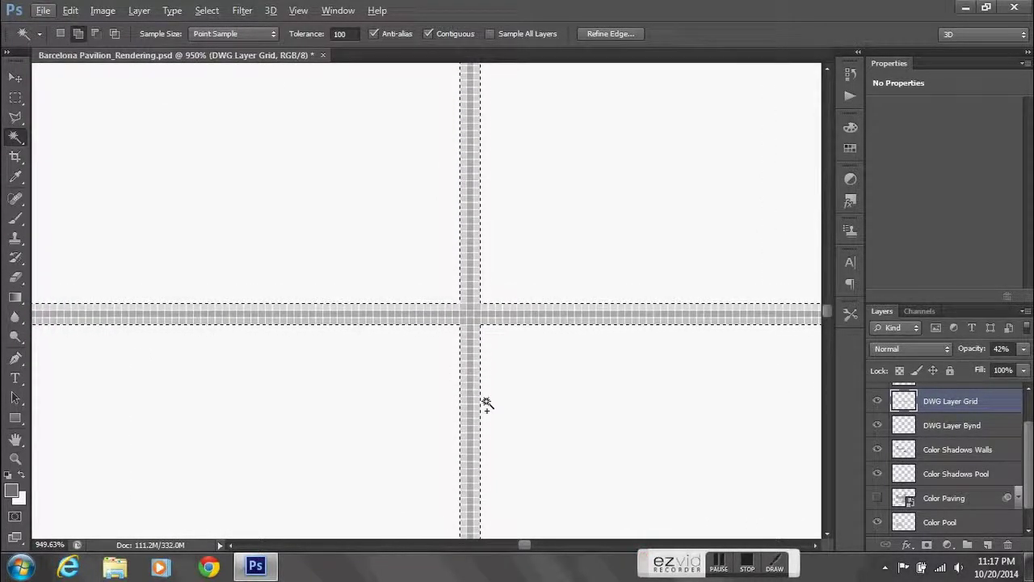
scroll(476, 383, "down", 3)
scroll(476, 383, "down", 5)
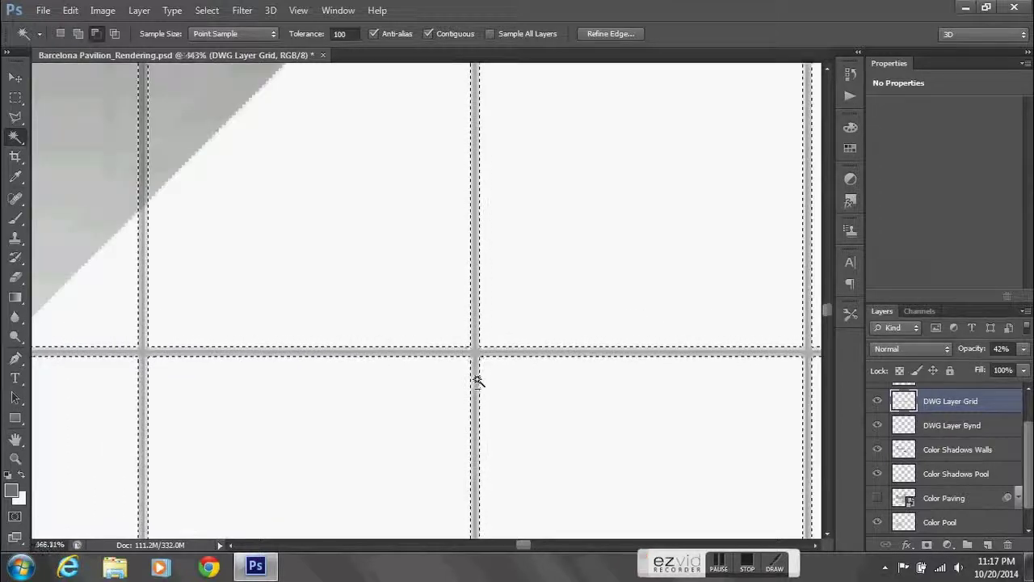
scroll(480, 382, "down", 5)
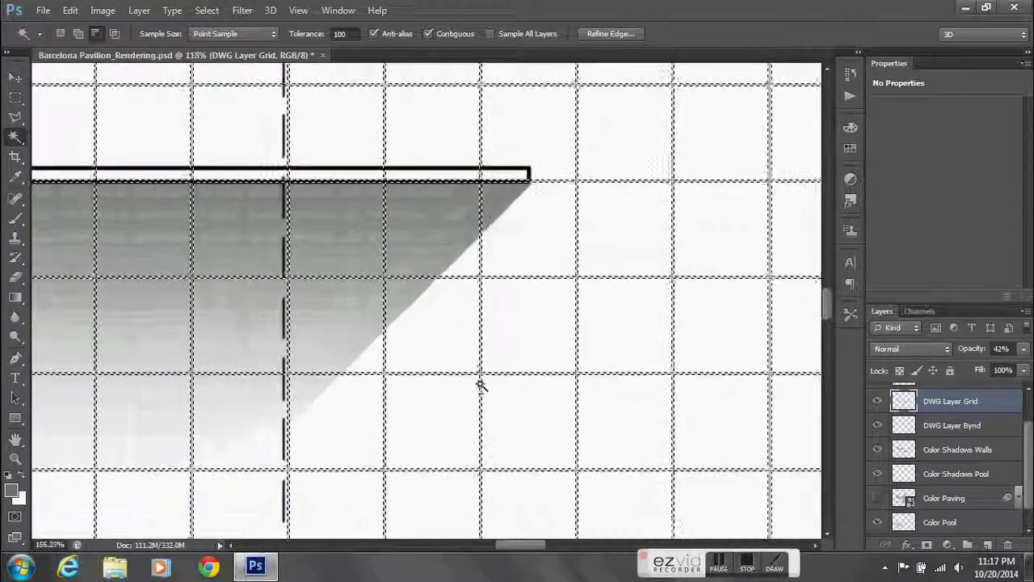
scroll(480, 390, "down", 2)
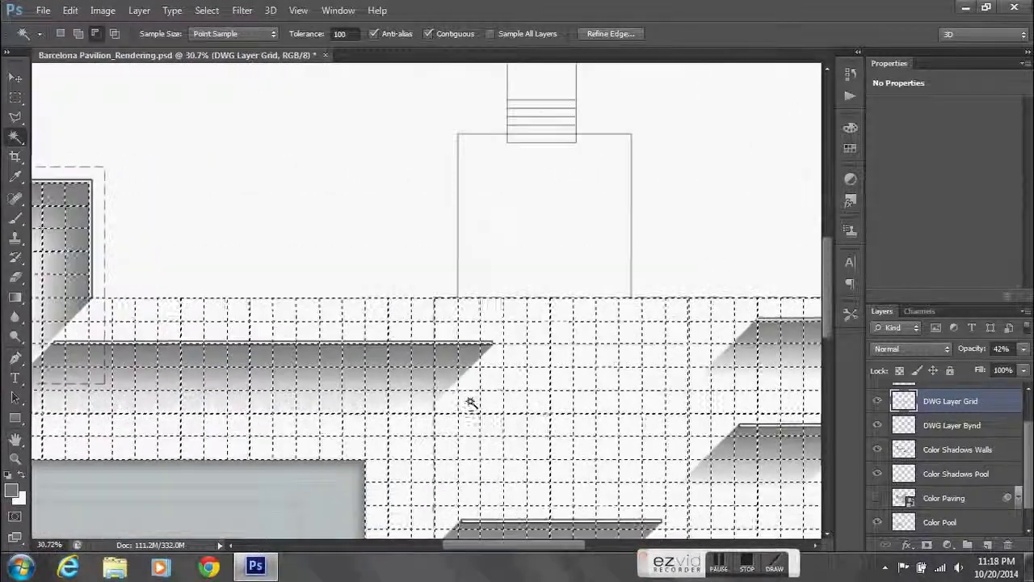
scroll(472, 405, "down", 3)
scroll(467, 420, "down", 3)
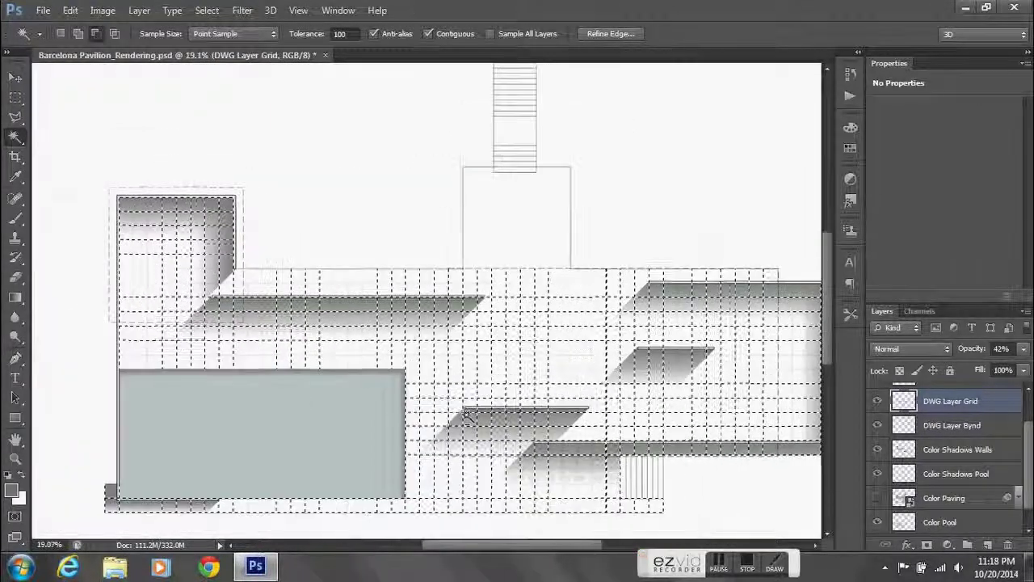
key("alt")
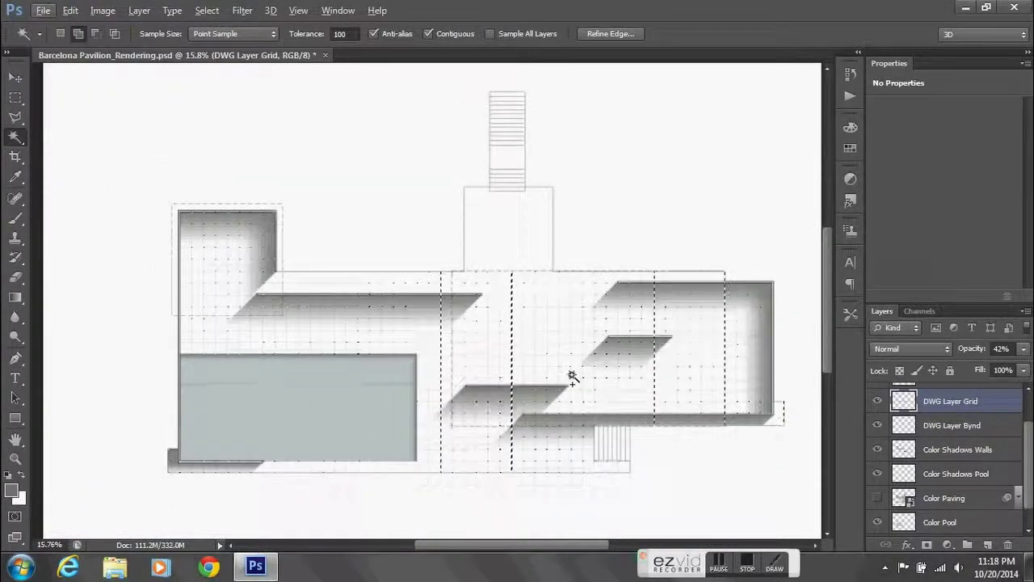
Create a new layer named DWG Layer Grid White and hide the original DWG Layer Grid
left_click(1025, 311)
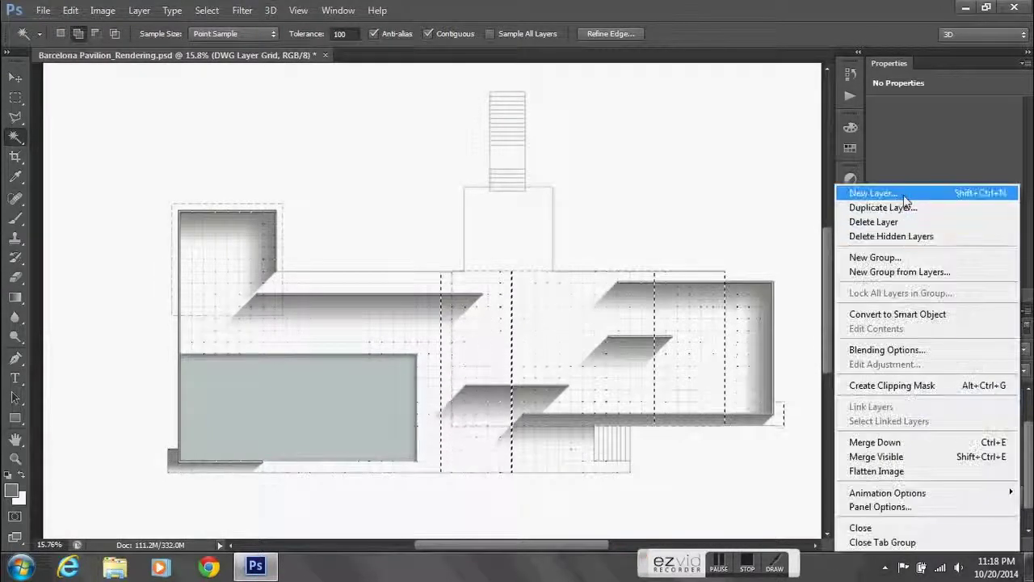
left_click(889, 192)
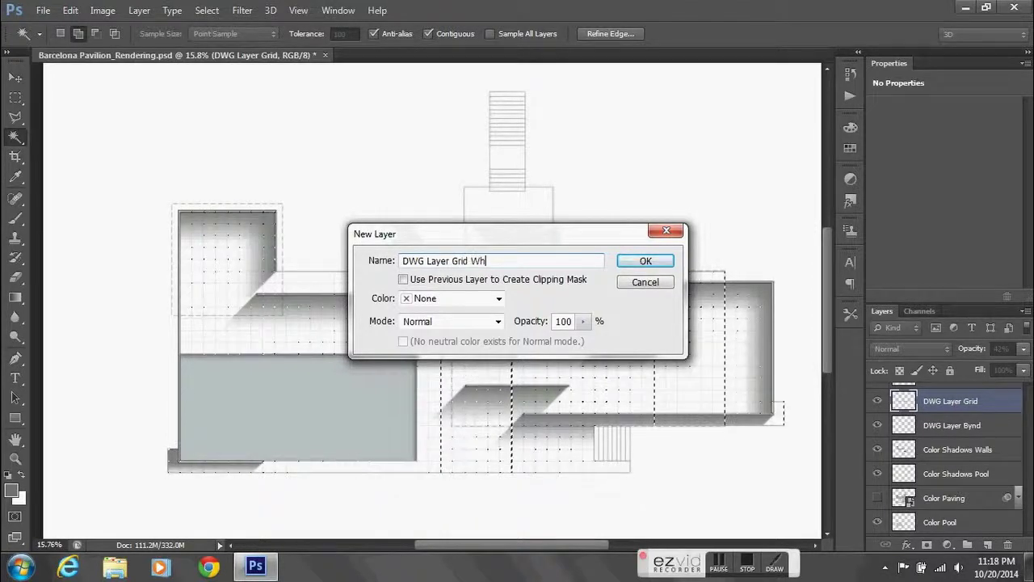
left_click(640, 261)
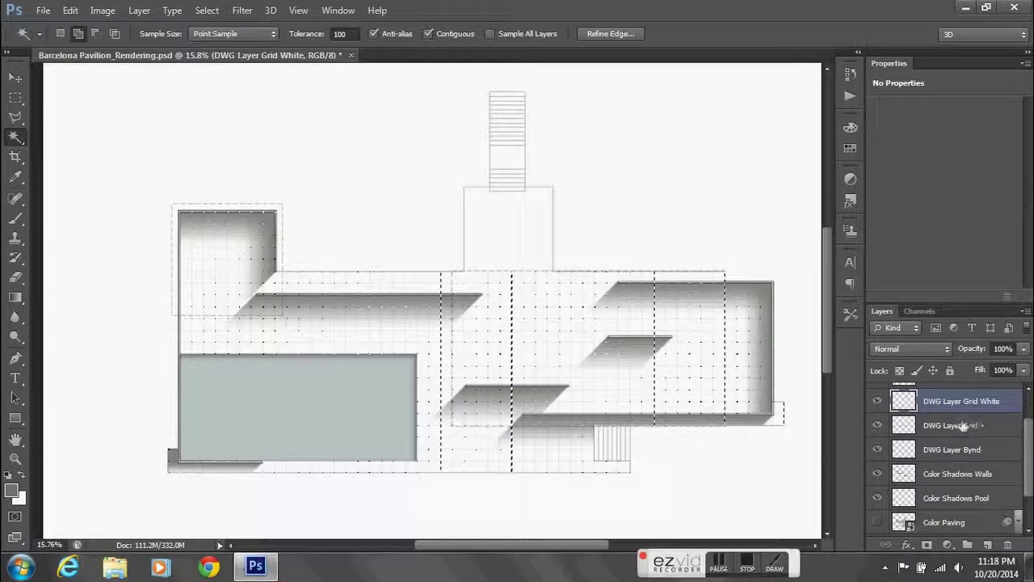
left_click(878, 426)
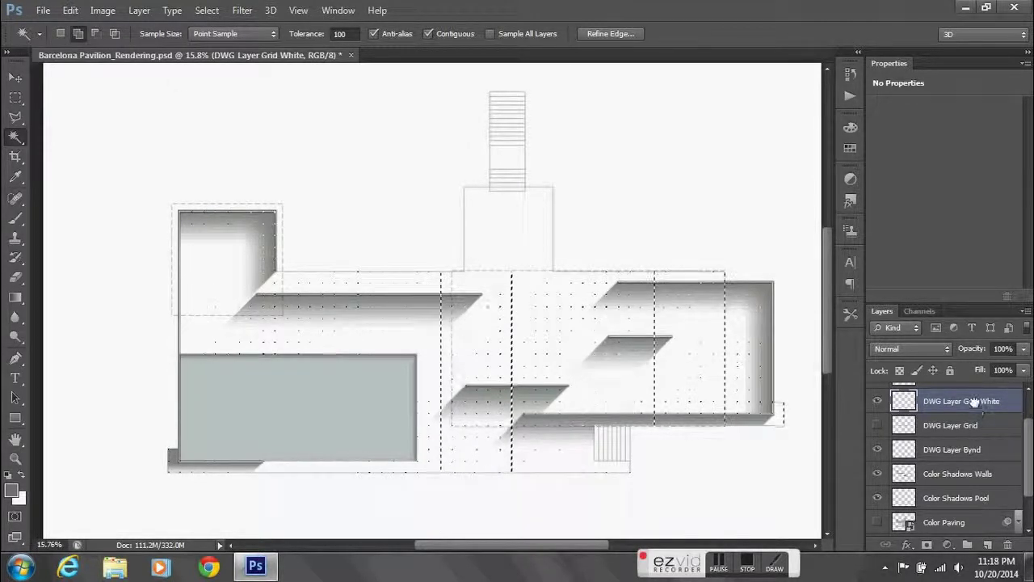
Fill the grid selection with white at 100% opacity on DWG Layer Grid White
left_click(70, 10)
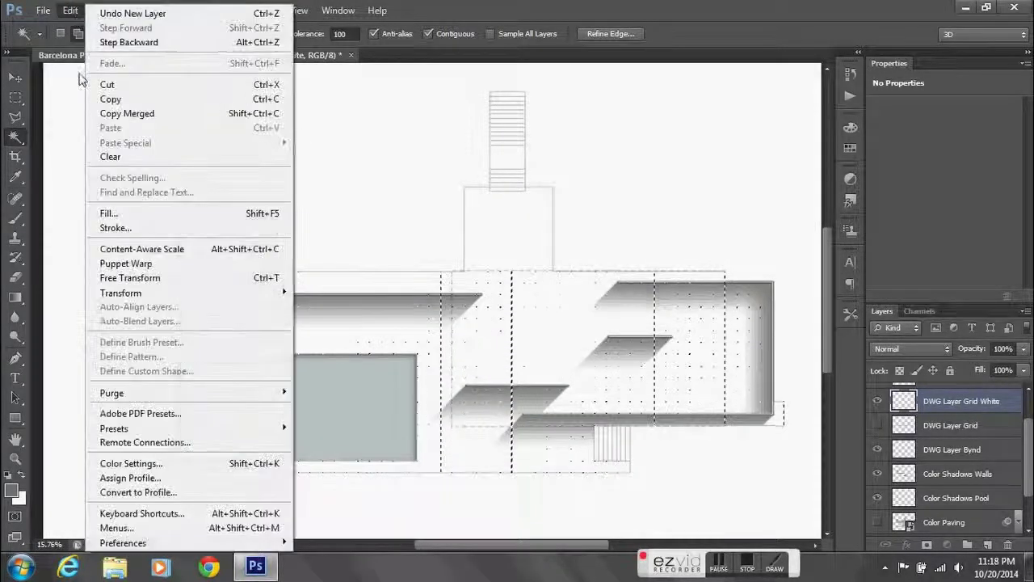
left_click(108, 213)
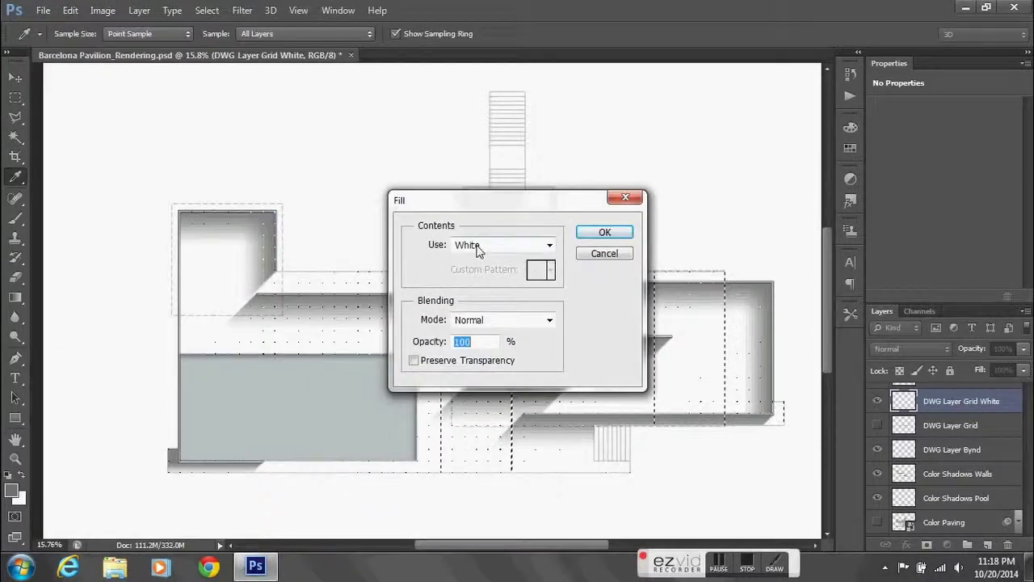
left_click(604, 233)
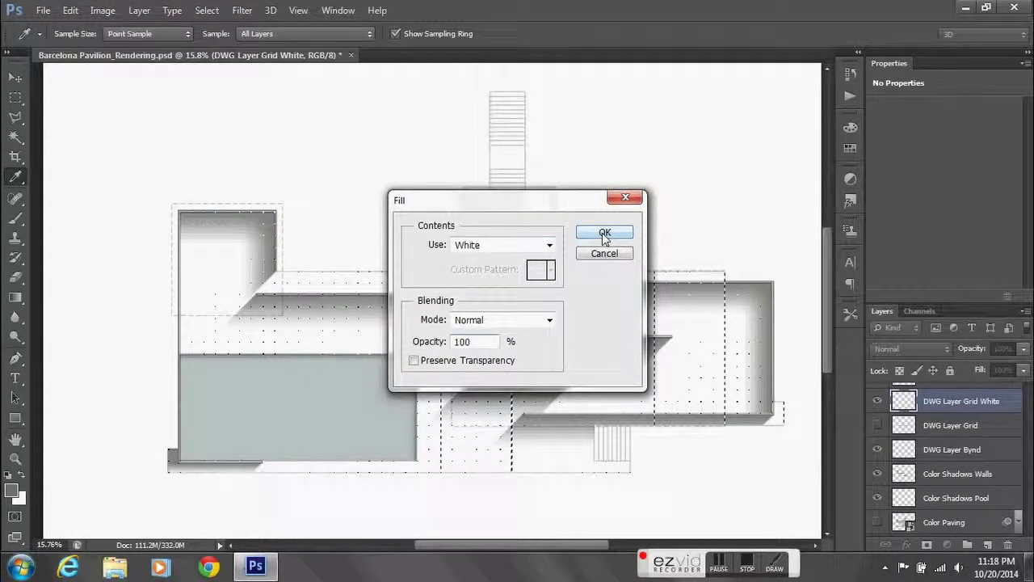
key("w")
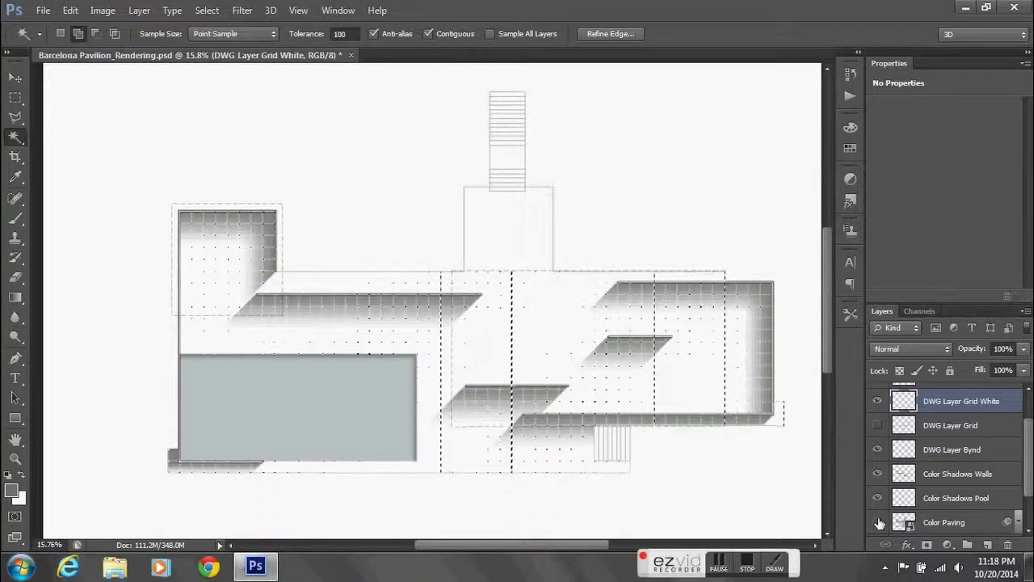
Show the Color Paving layer again and clear the selection with Select > Deselect
left_click(933, 529)
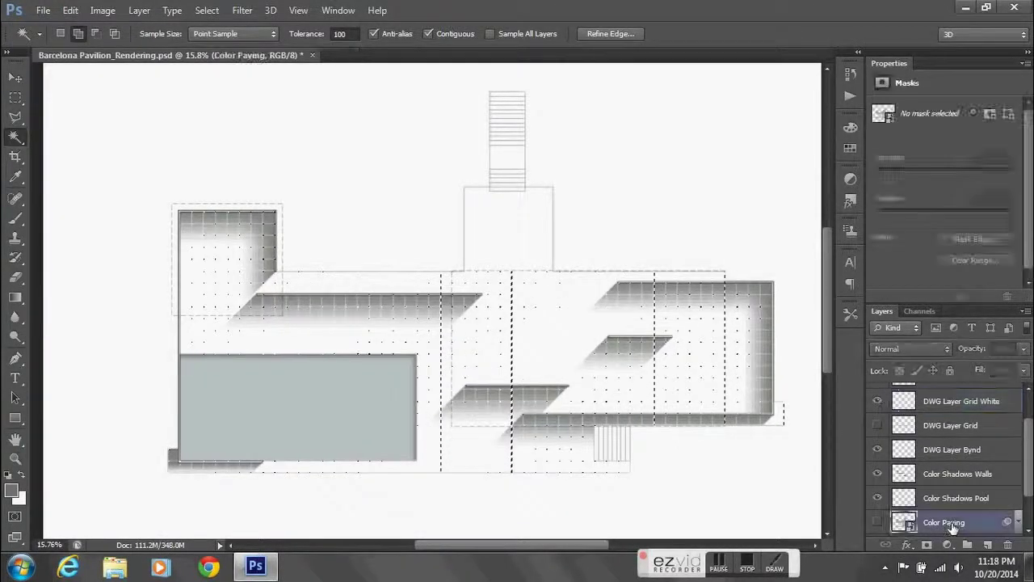
left_click(878, 523)
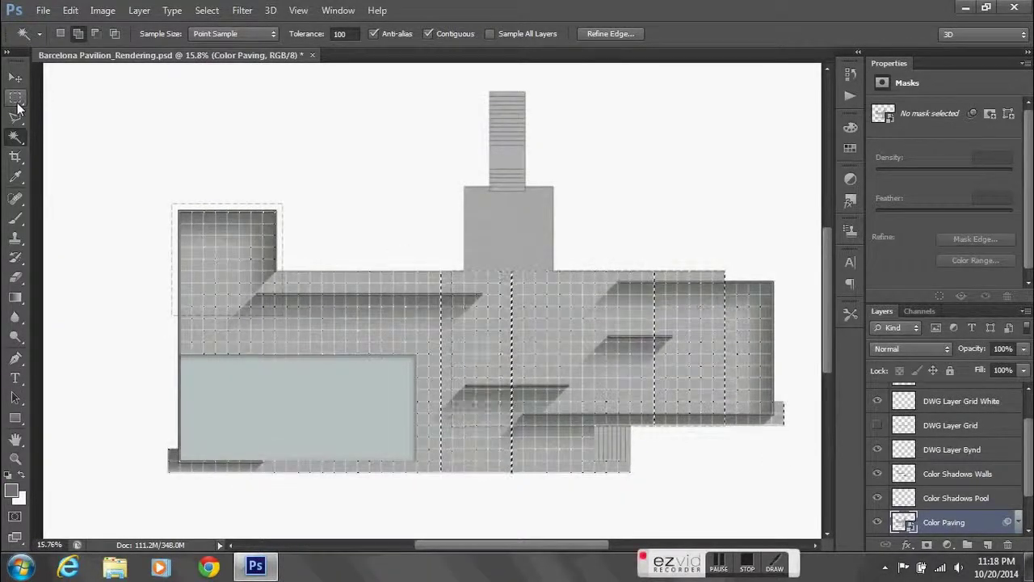
left_click(16, 99)
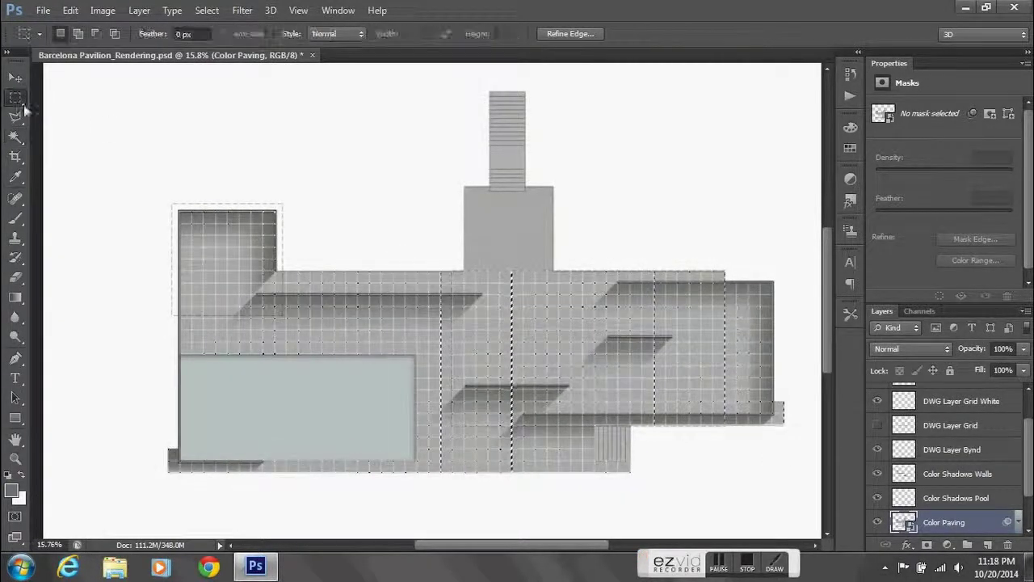
left_click(208, 18)
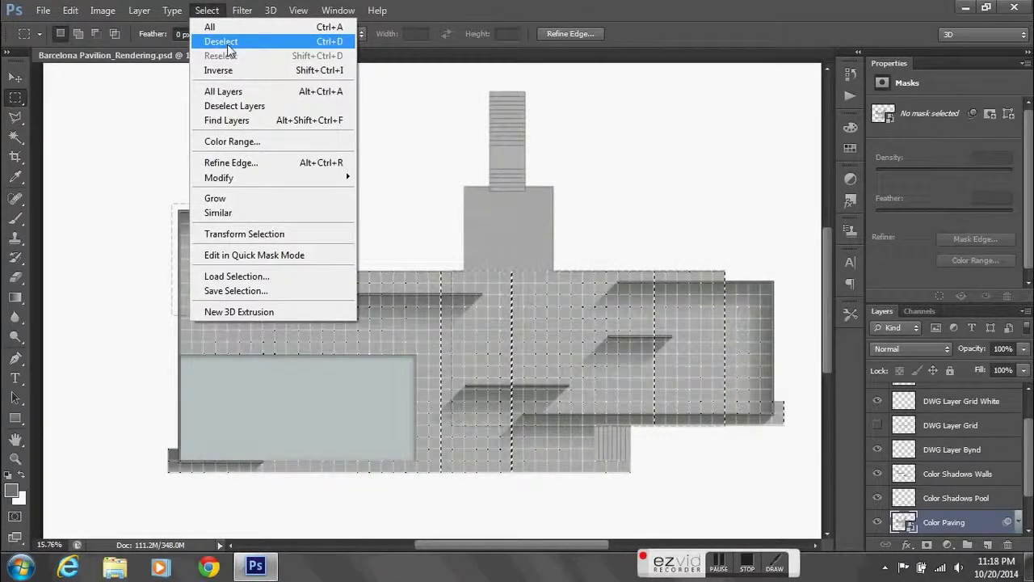
left_click(227, 42)
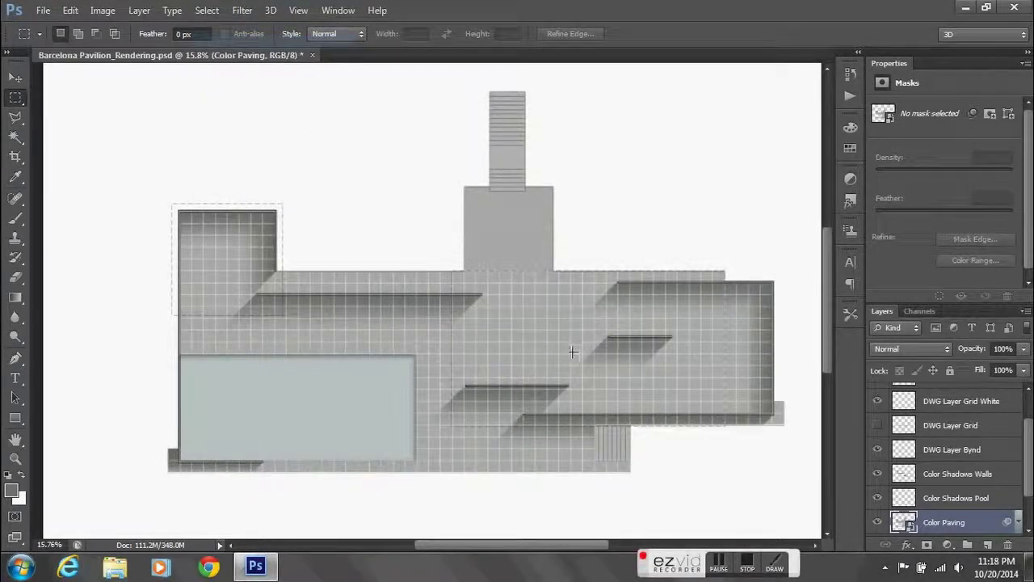
scroll(573, 351, "down", 1)
scroll(698, 380, "down", 1)
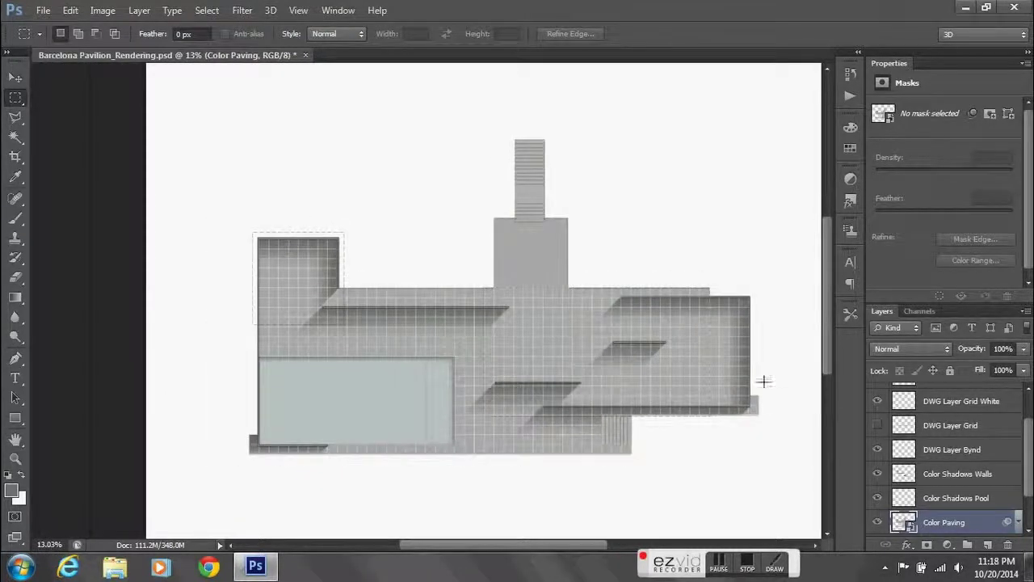
left_click_drag(587, 547, 600, 553)
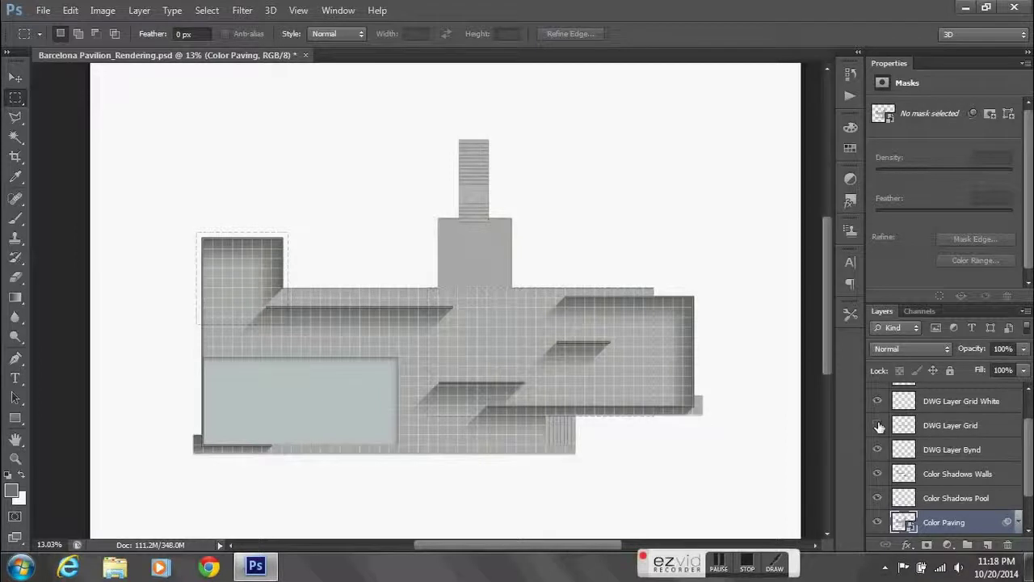
left_click(877, 401)
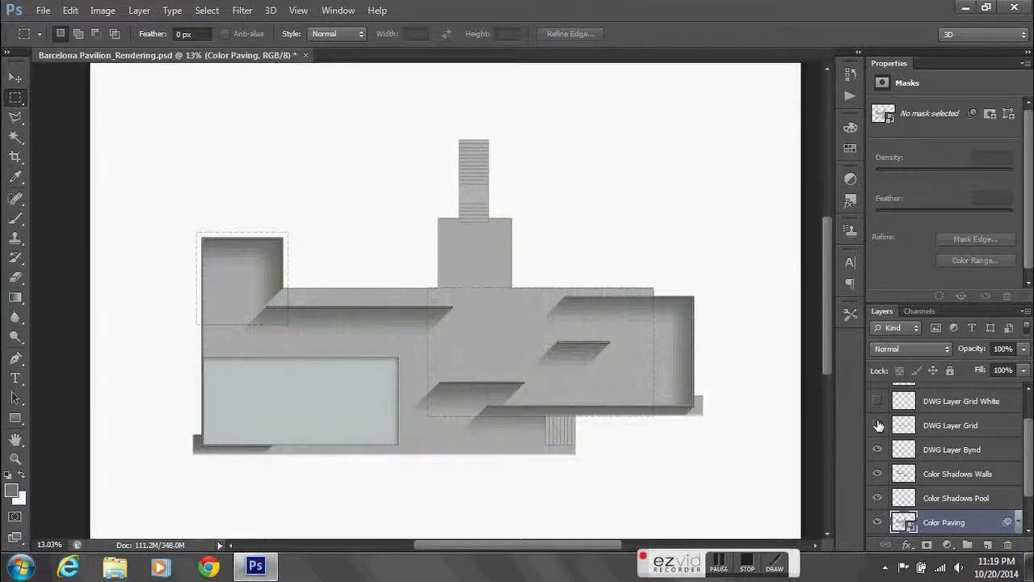
left_click(879, 425)
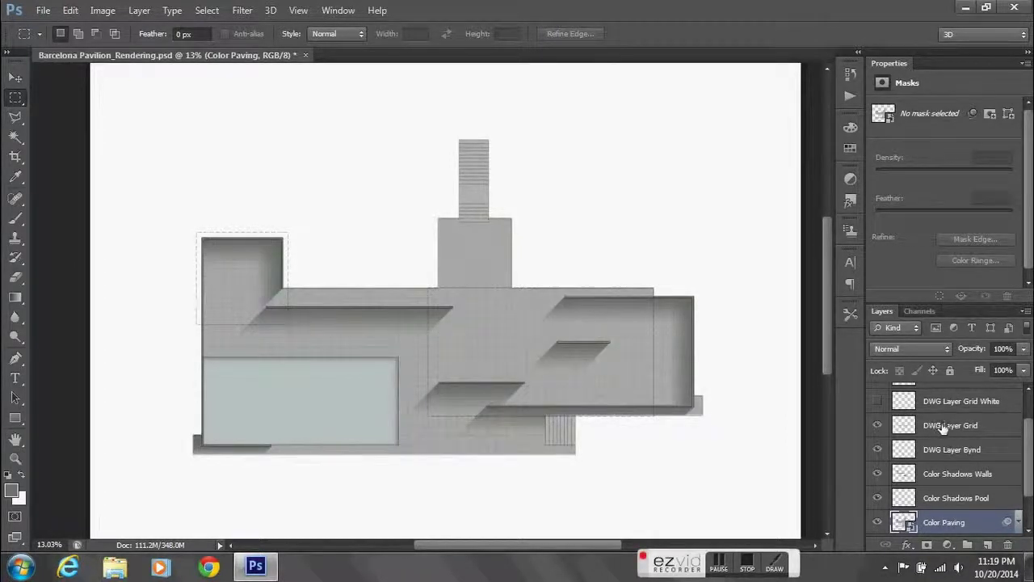
left_click(878, 401)
left_click(878, 425)
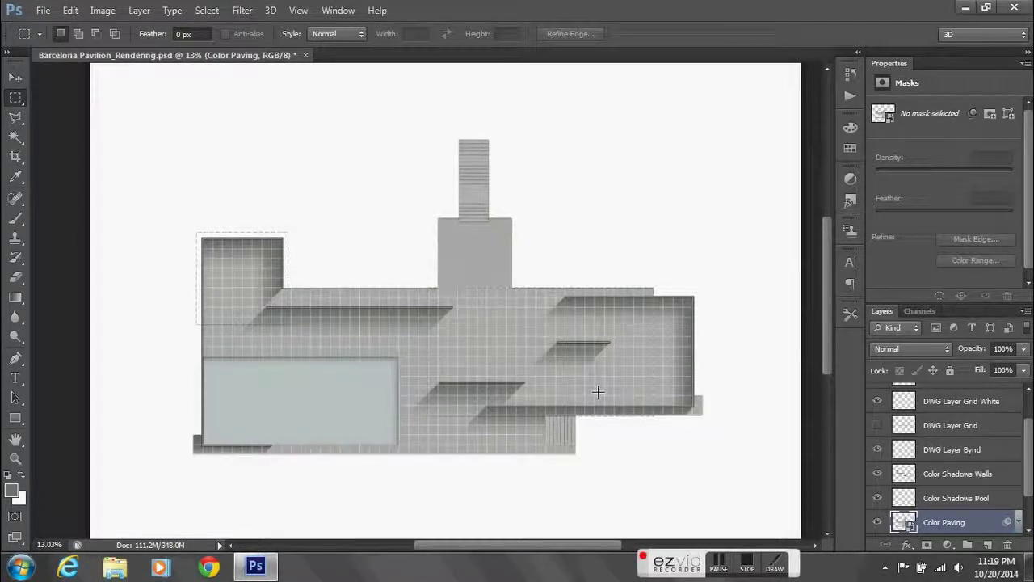
scroll(416, 335, "up", 5)
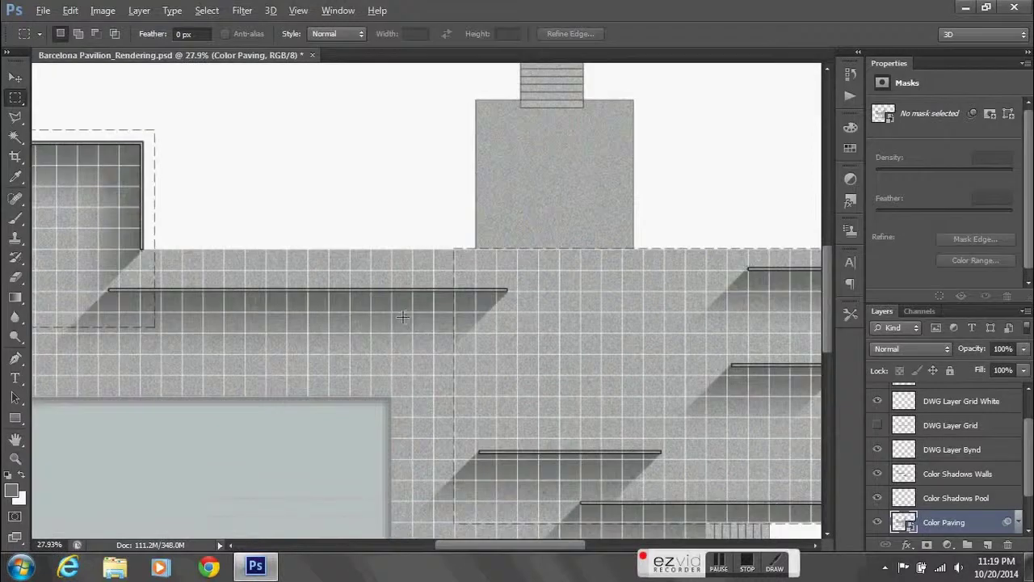
scroll(392, 317, "up", 2)
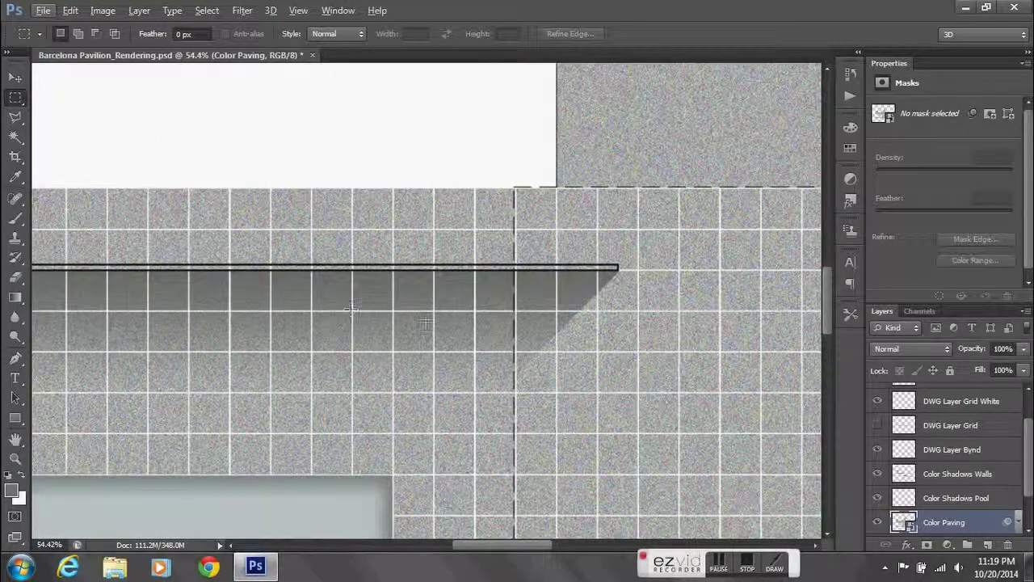
scroll(453, 324, "down", 2)
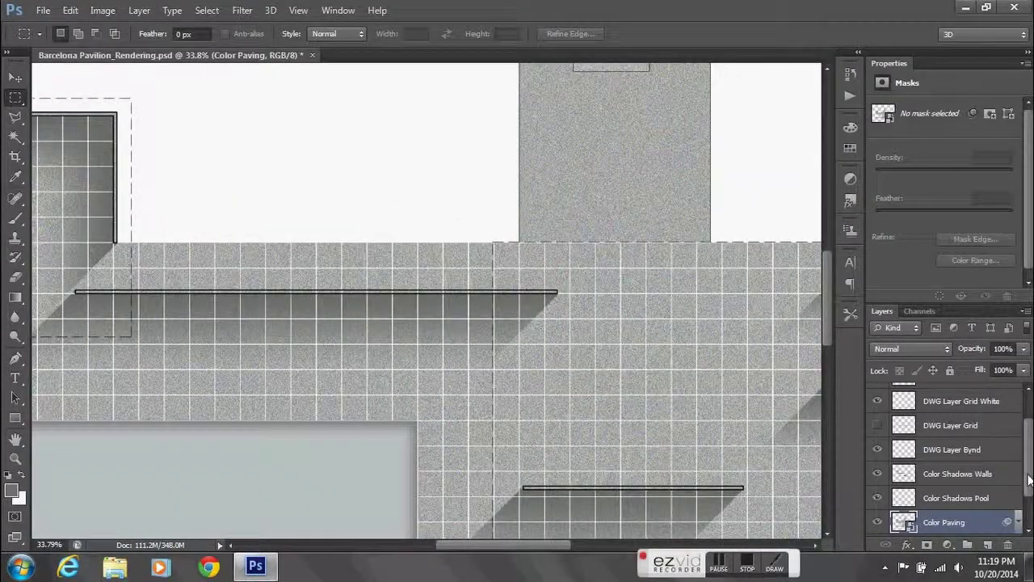
scroll(1030, 480, "down", 1)
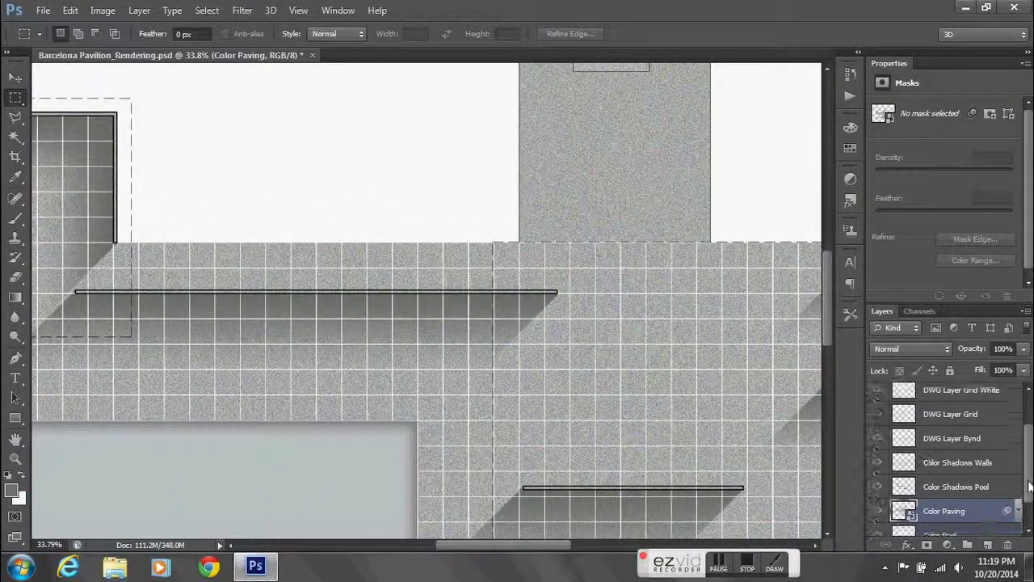
Move the DWG Layer Bynd layer above DWG Layer Grid White
left_click(968, 467)
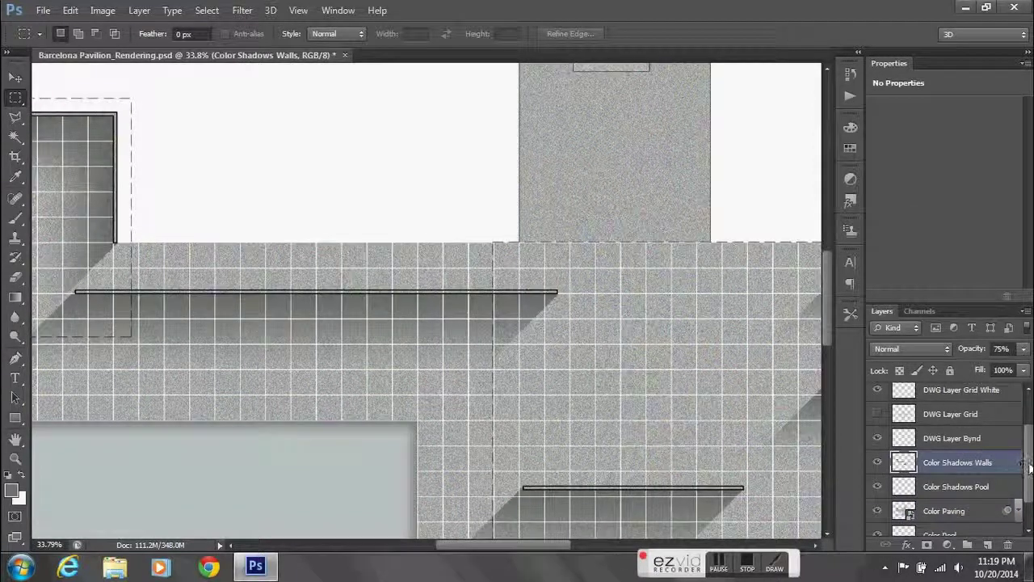
left_click_drag(1029, 466, 1029, 460)
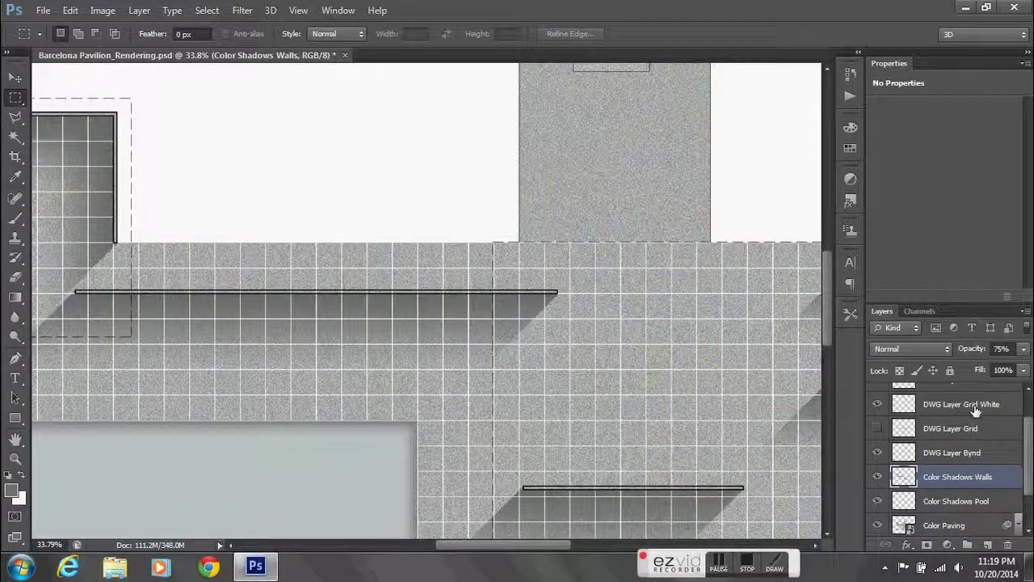
left_click(960, 453)
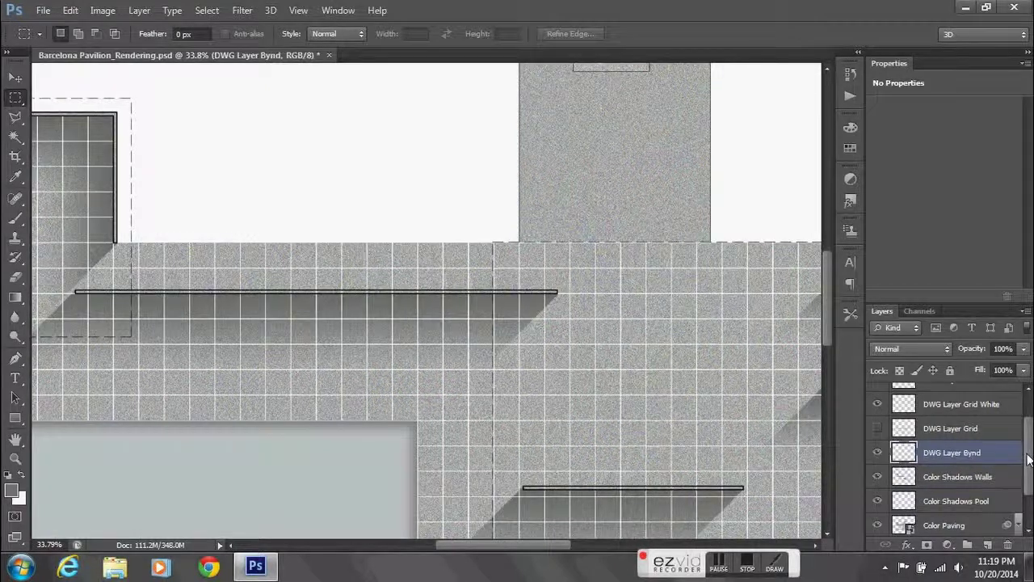
left_click_drag(1030, 458, 1030, 448)
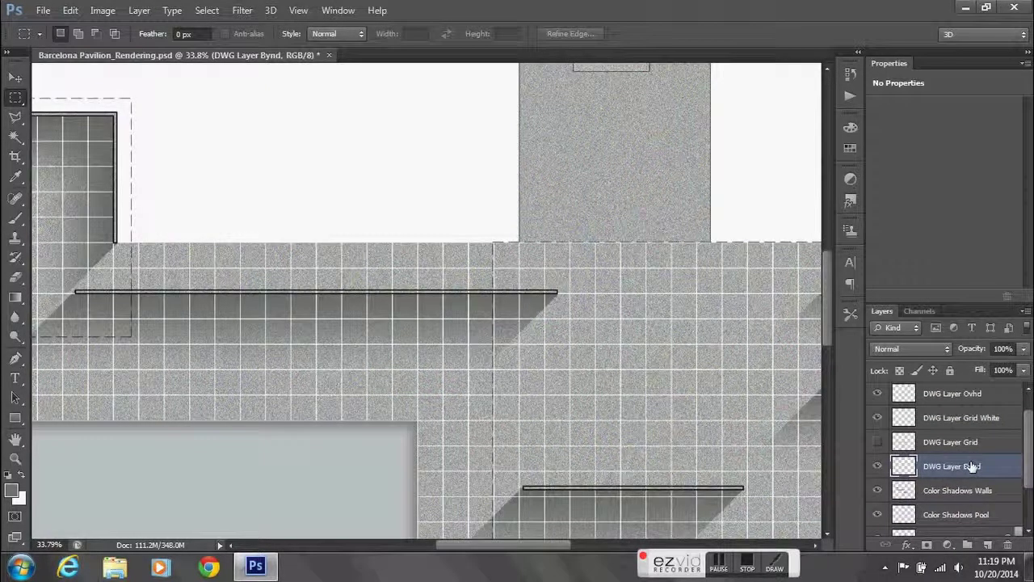
left_click_drag(972, 467, 978, 414)
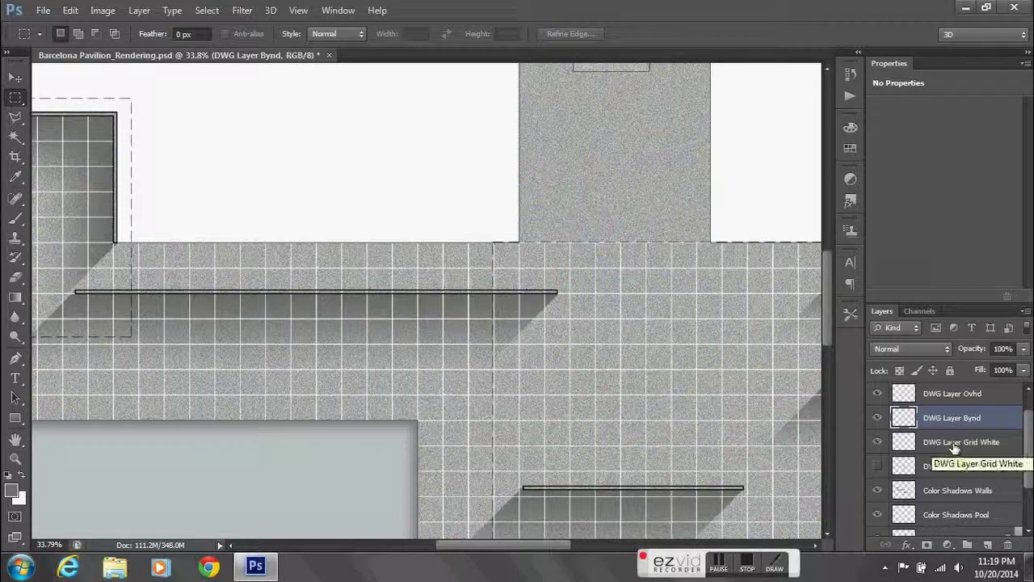
Move the Color Shadows Walls layer above DWG Layer Grid White
left_click(955, 448)
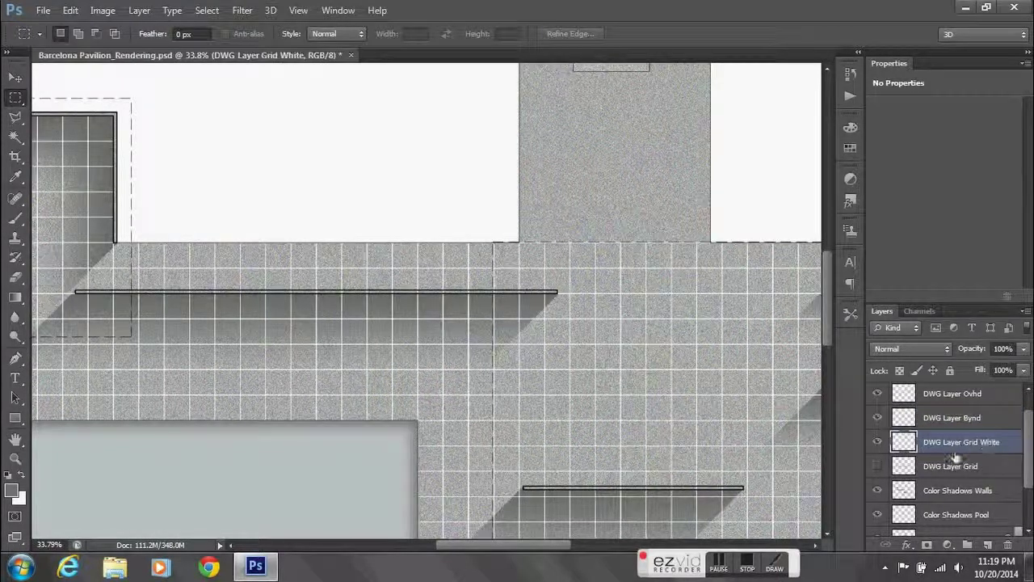
left_click(961, 495)
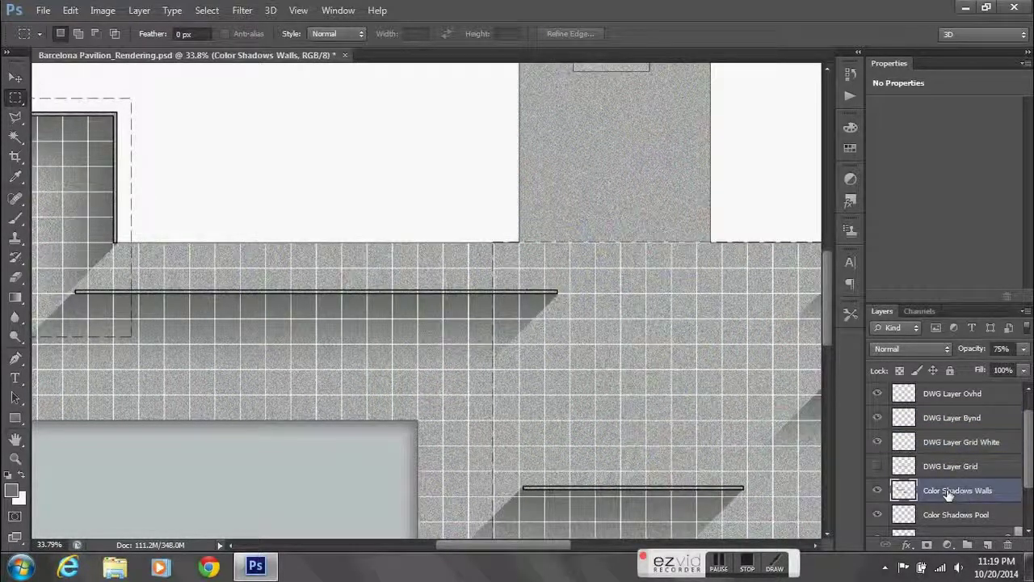
left_click_drag(961, 494, 976, 436)
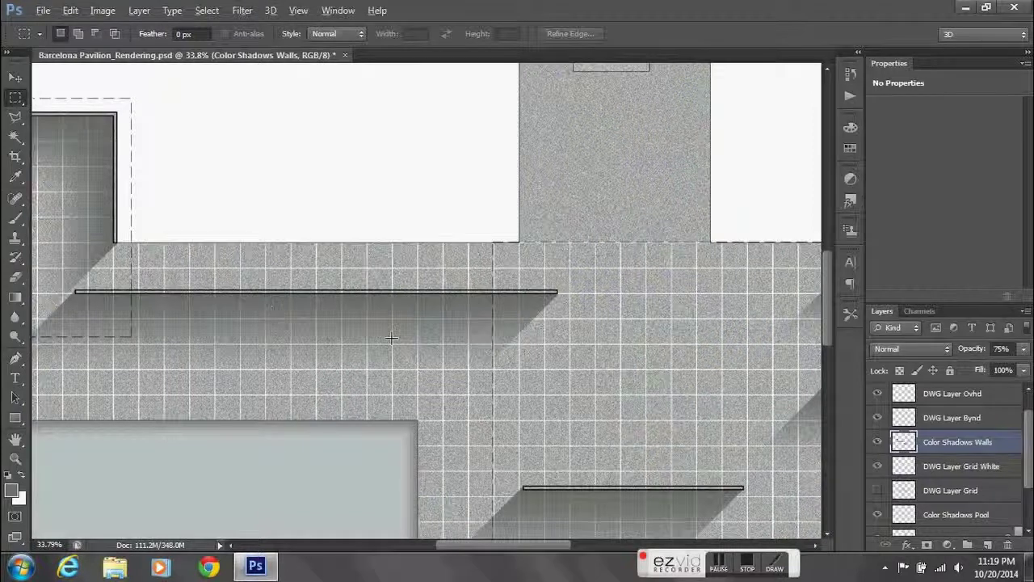
scroll(392, 331, "up", 2)
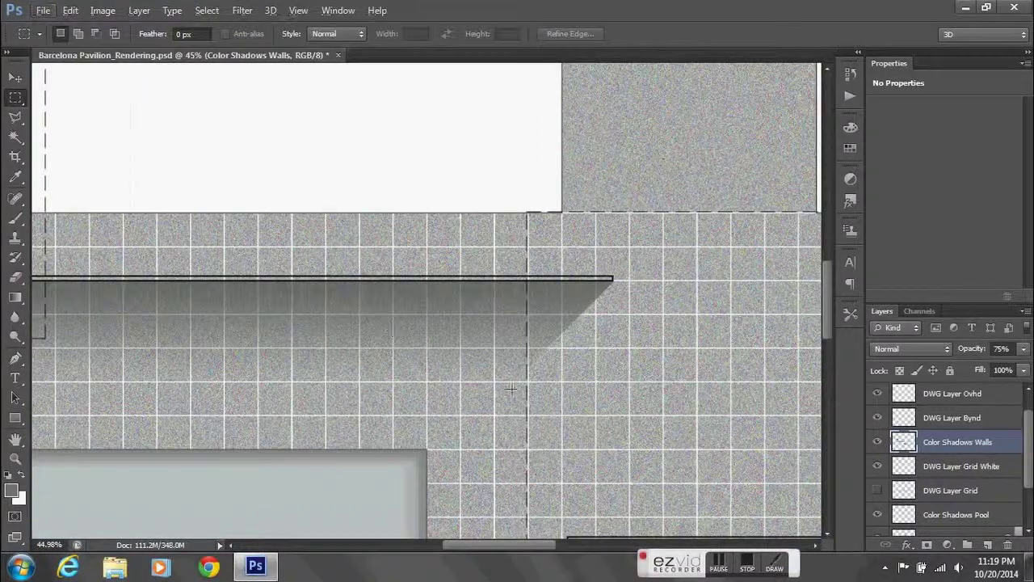
scroll(552, 398, "down", 4)
scroll(633, 406, "down", 4)
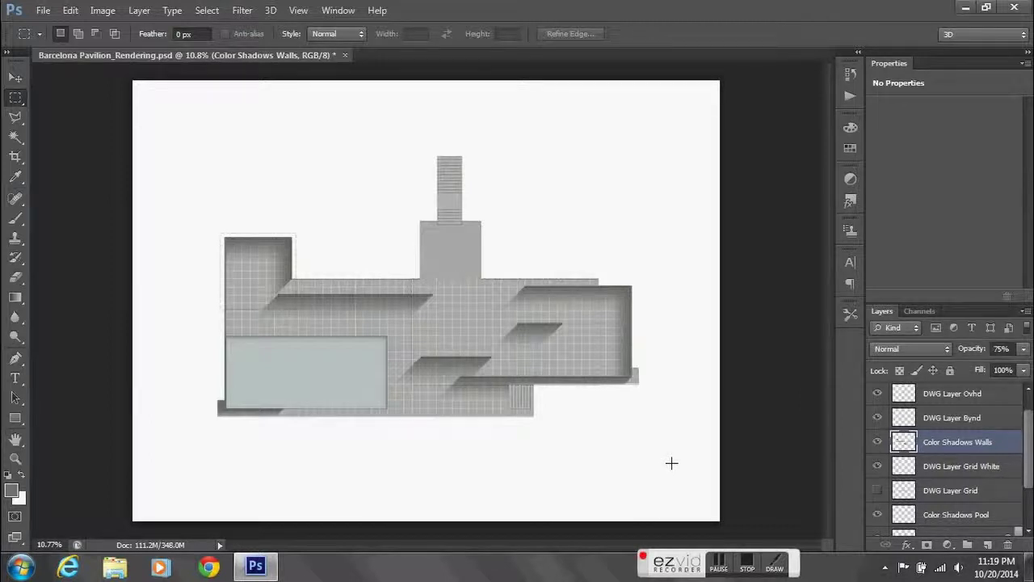
Select DWG Layer Grid White in the Layers panel as the active layer
left_click(951, 467)
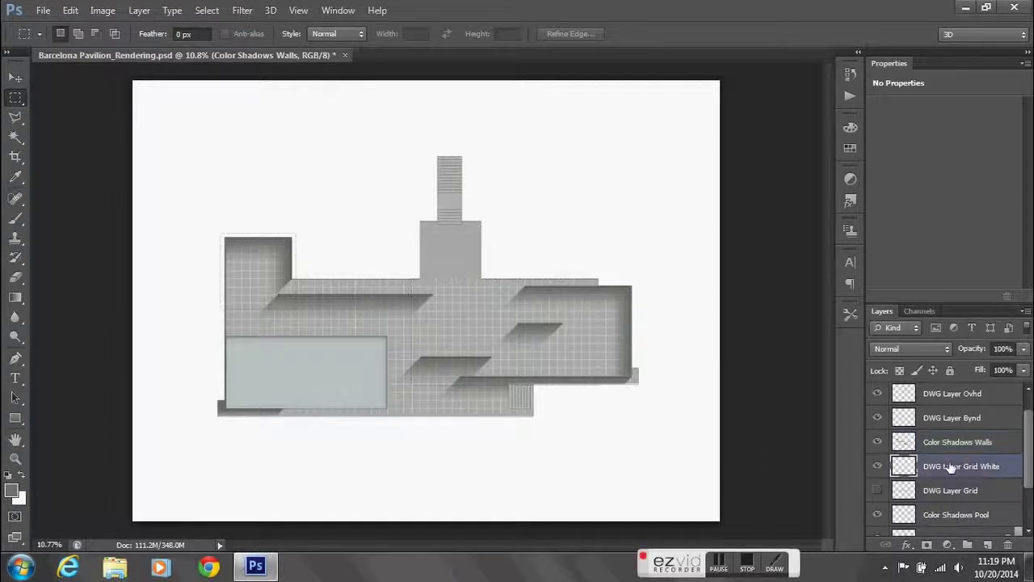